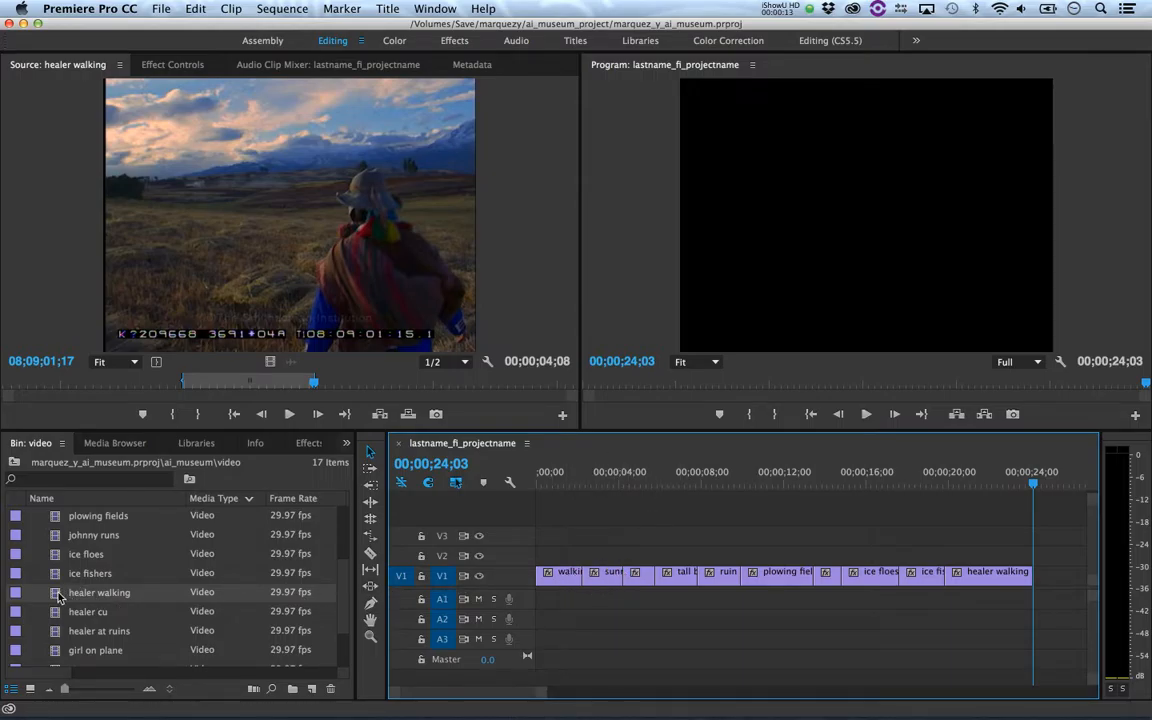
Step: Mark the healer cu clip from 02;01;26;27 to 02;01;28;17 and insert it at the end of the sequence
double_click(55, 617)
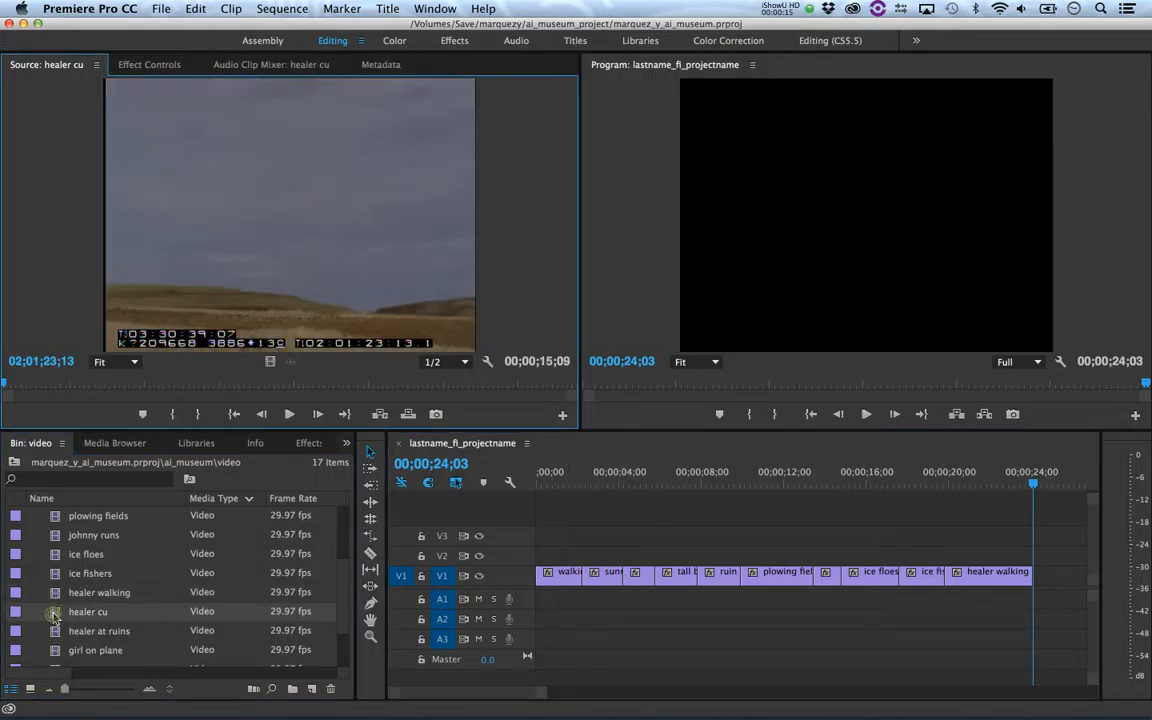
left_click(287, 414)
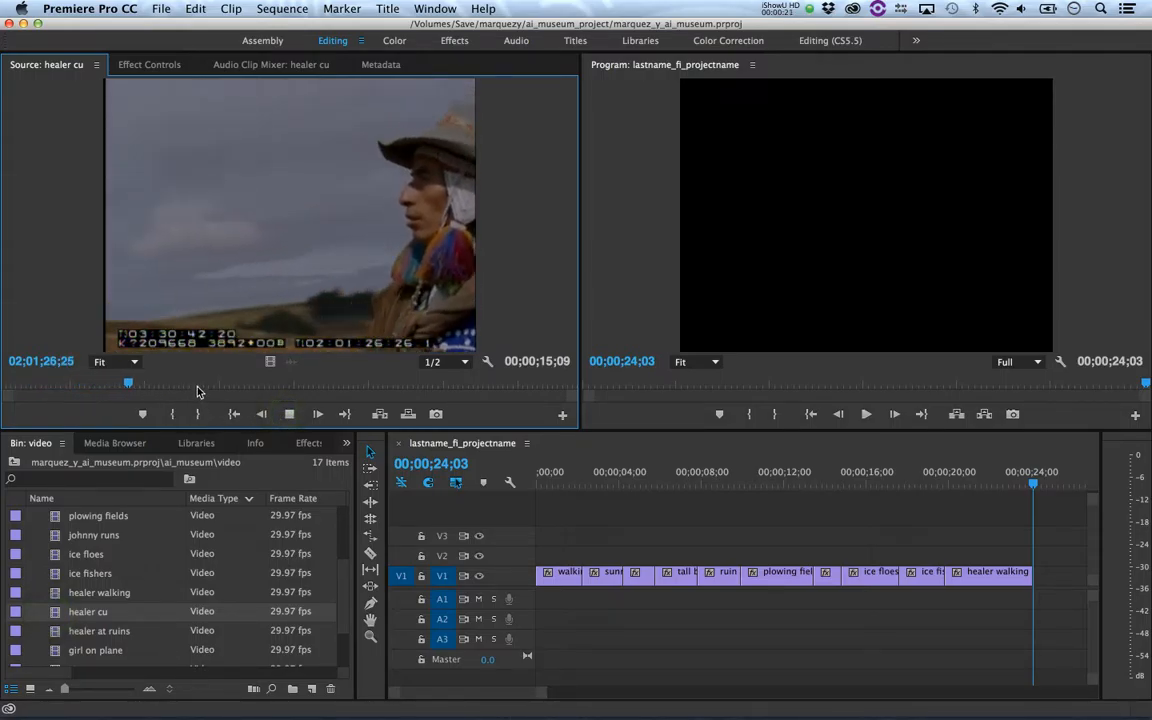
key("space")
key("i")
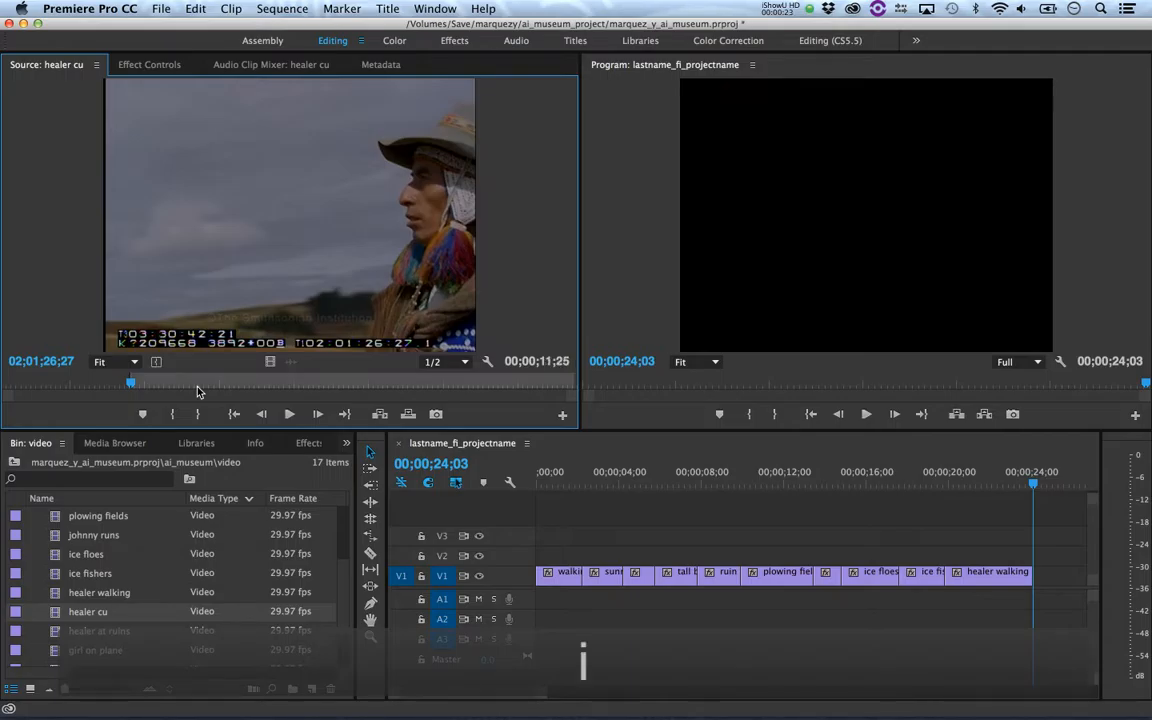
key("space")
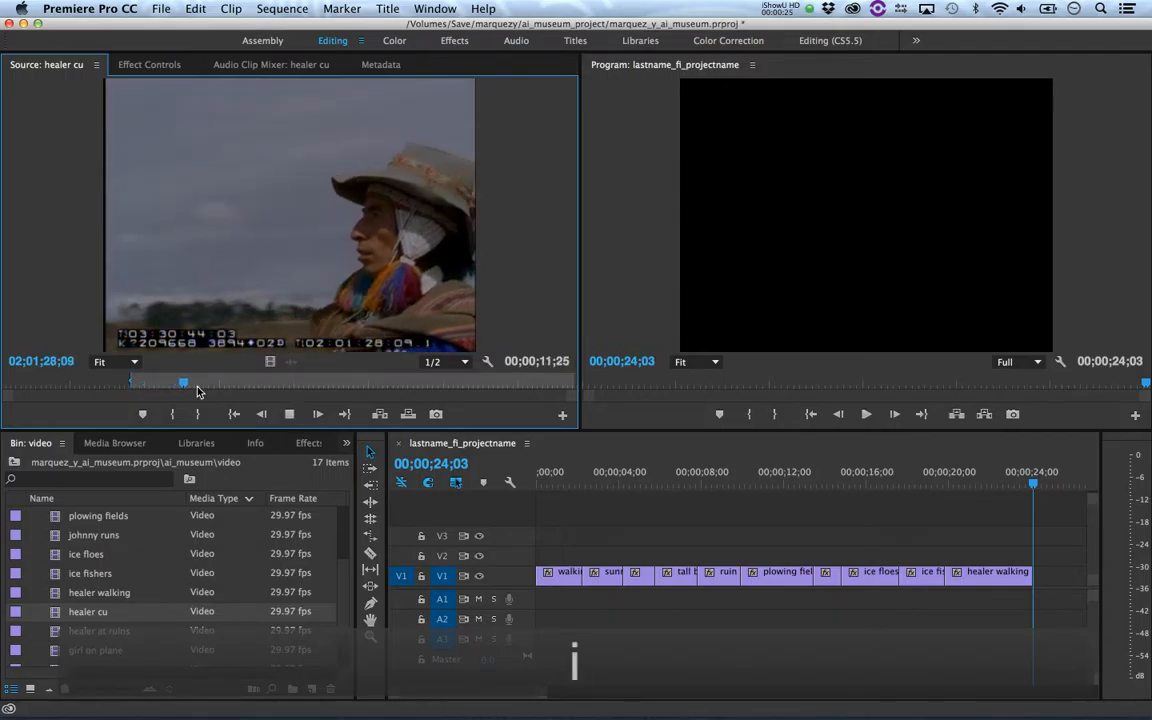
key("space")
key("o")
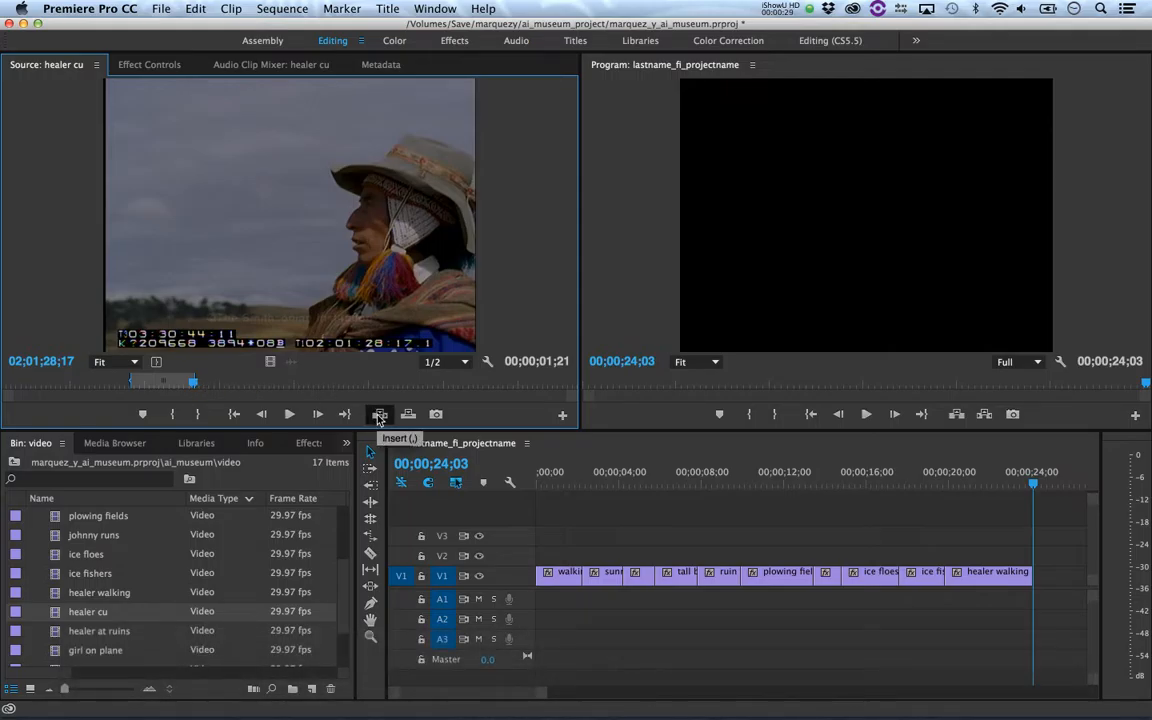
left_click(379, 414)
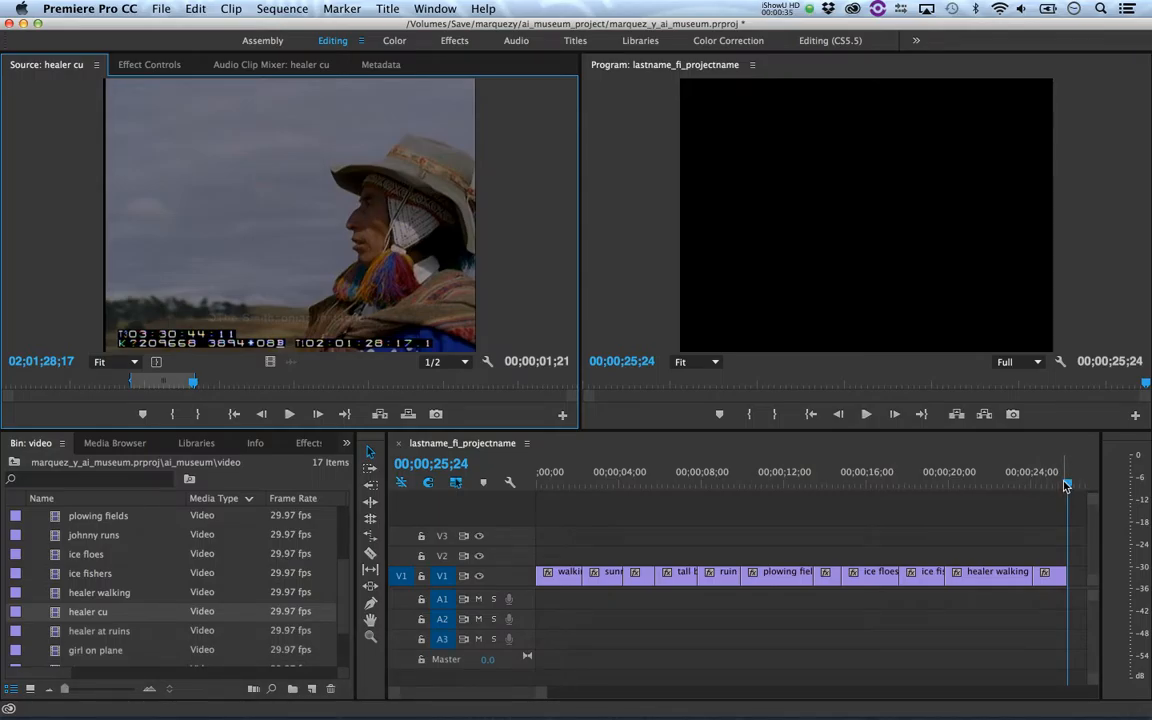
Step: Save the project and play the sequence from its beginning to review the edit
left_click_drag(1068, 487, 530, 490)
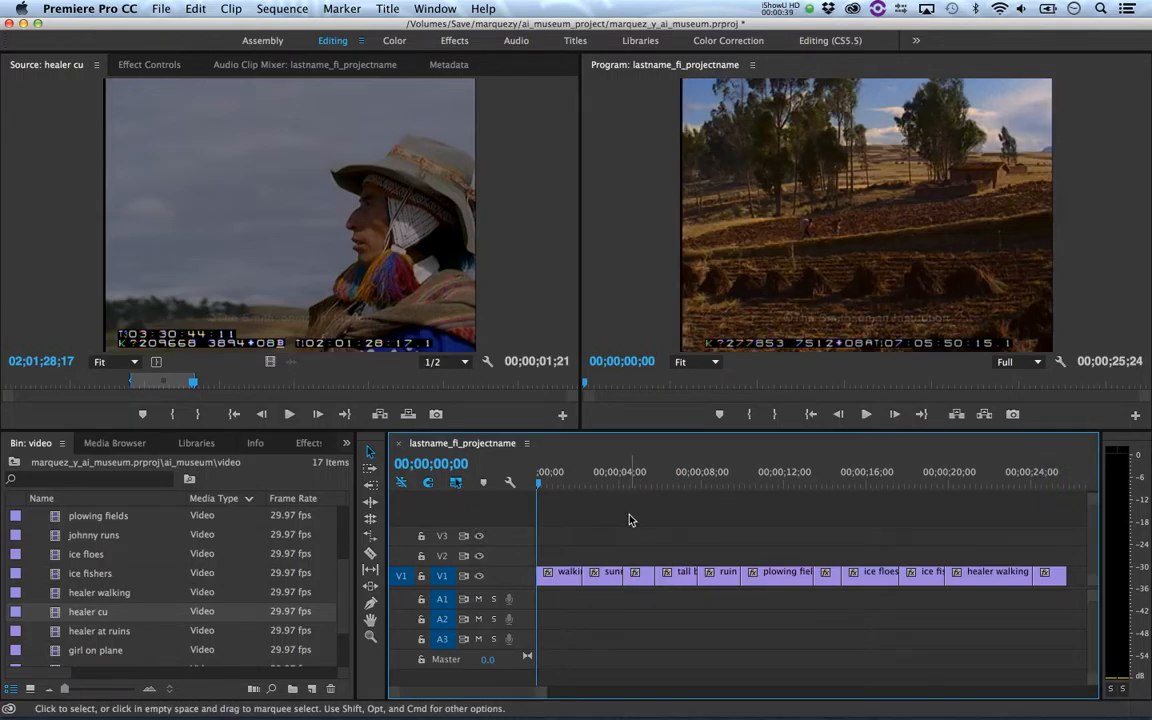
key("super+s")
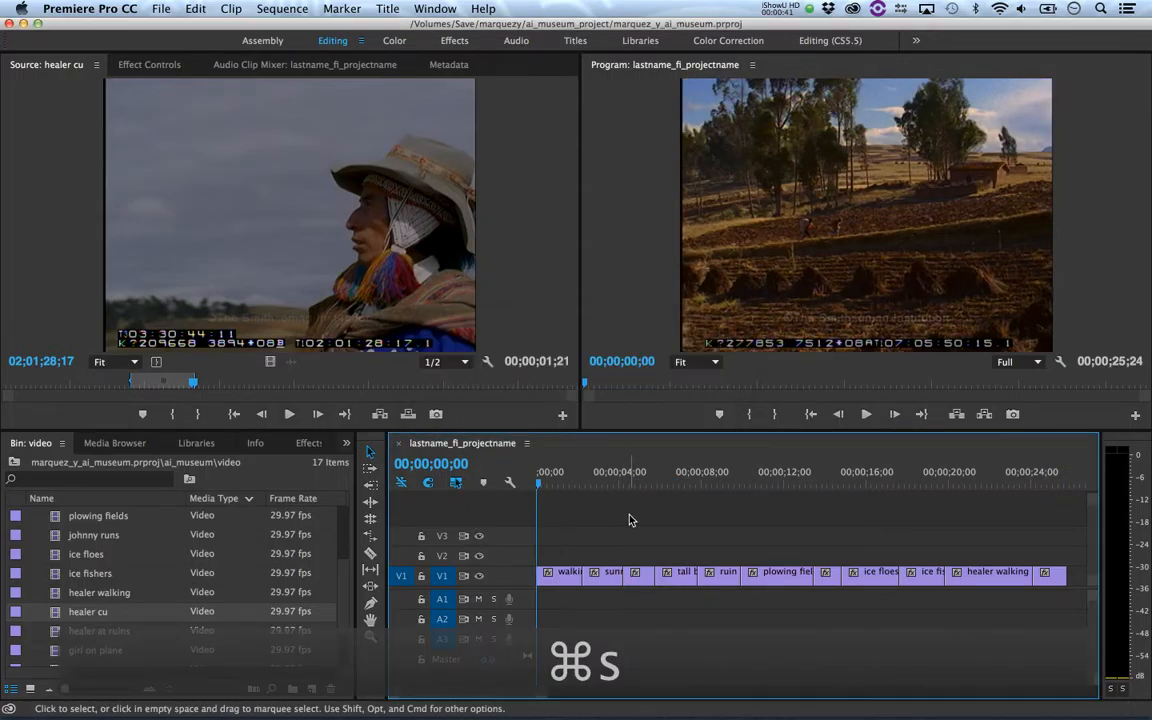
key("space")
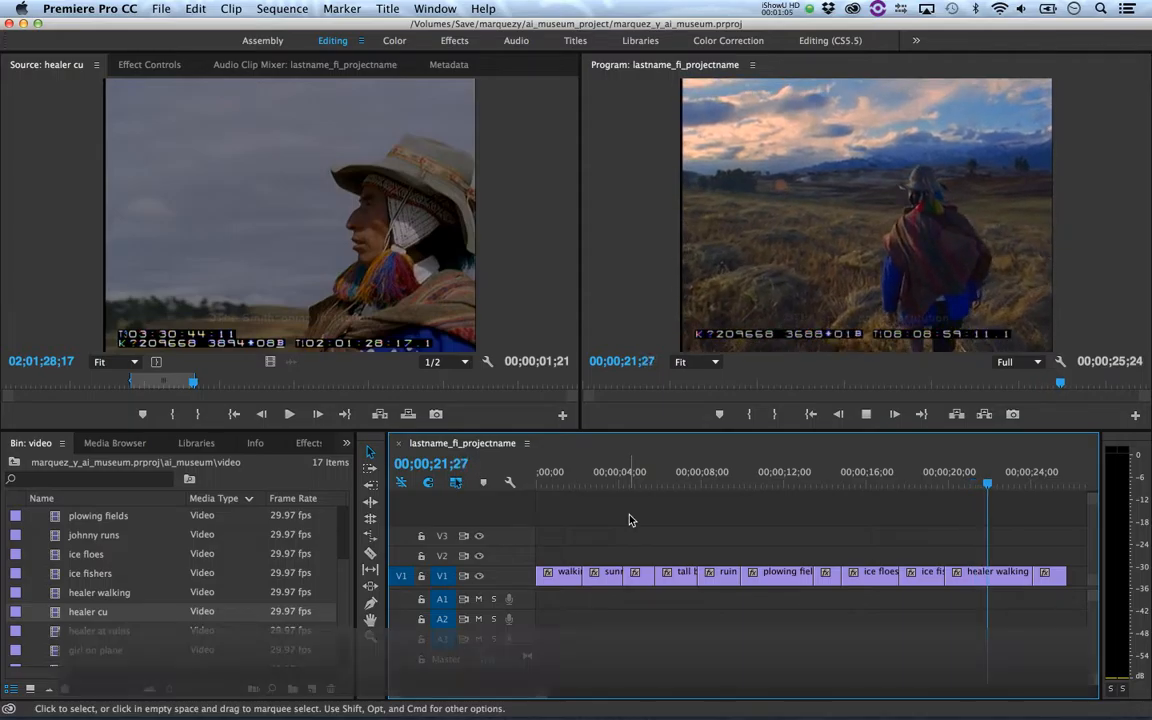
key("space")
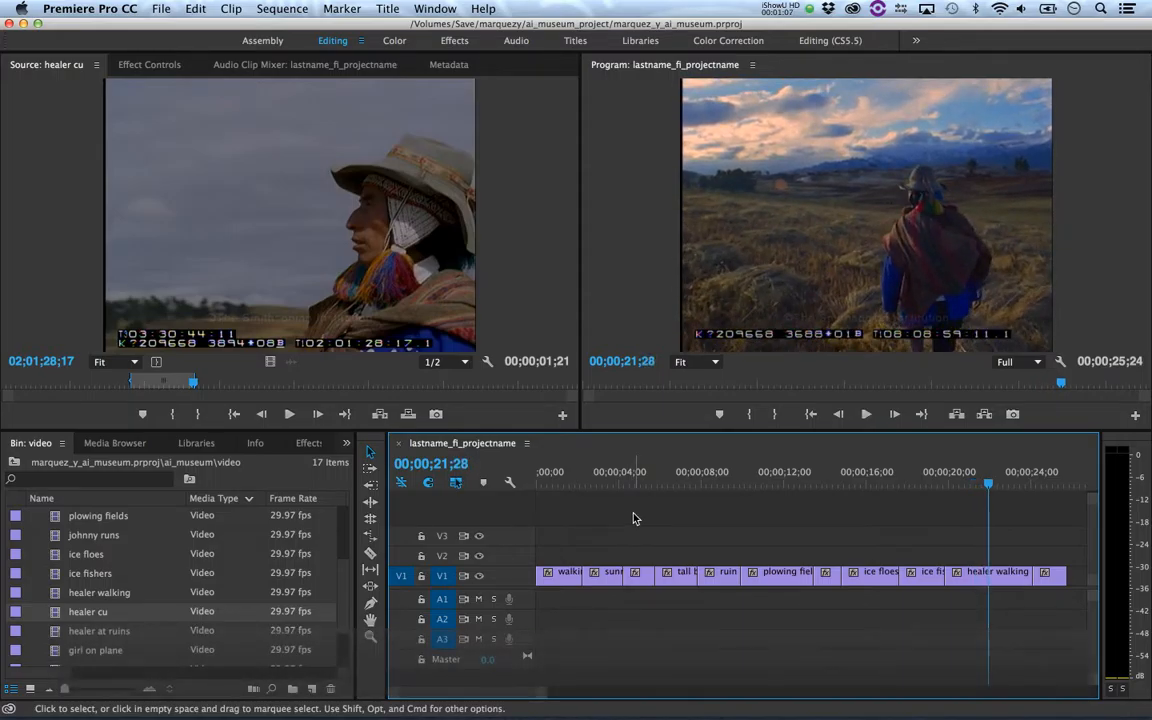
Step: Trim 27 frames off the end of the tall buildings clip and delete the gap it leaves
mouse_move(673, 481)
left_mouse_down()
mouse_move(733, 481)
mouse_move(658, 481)
mouse_move(690, 481)
left_mouse_up()
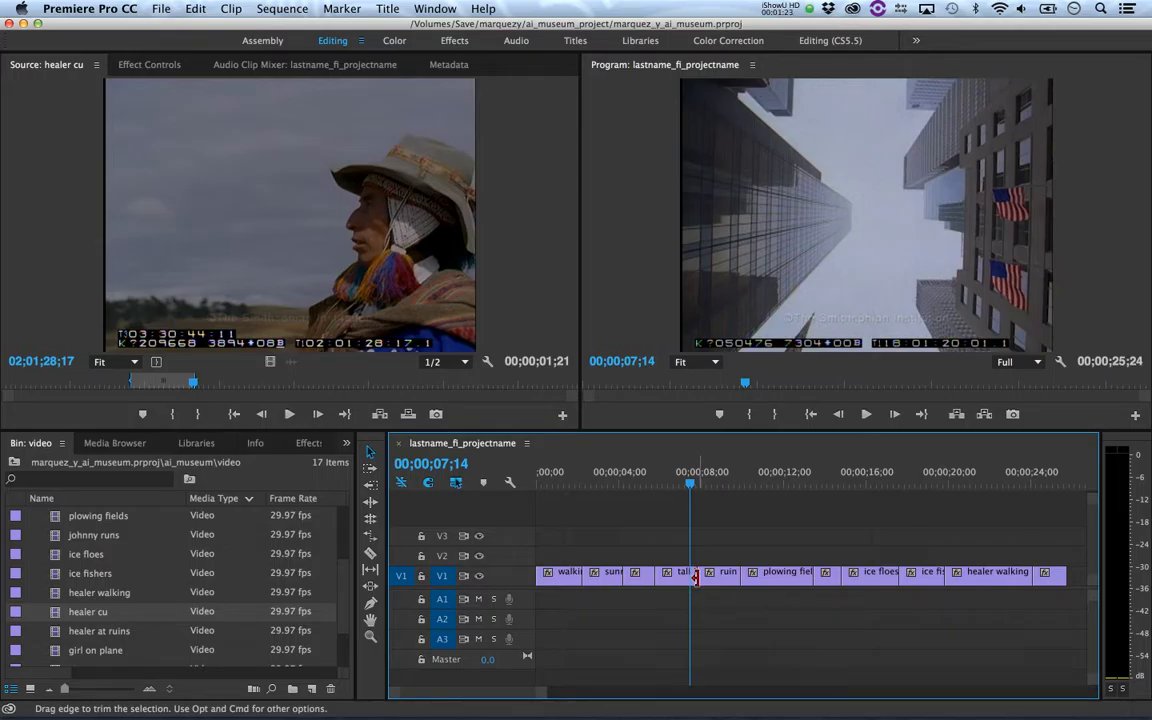
left_click_drag(695, 578, 678, 580)
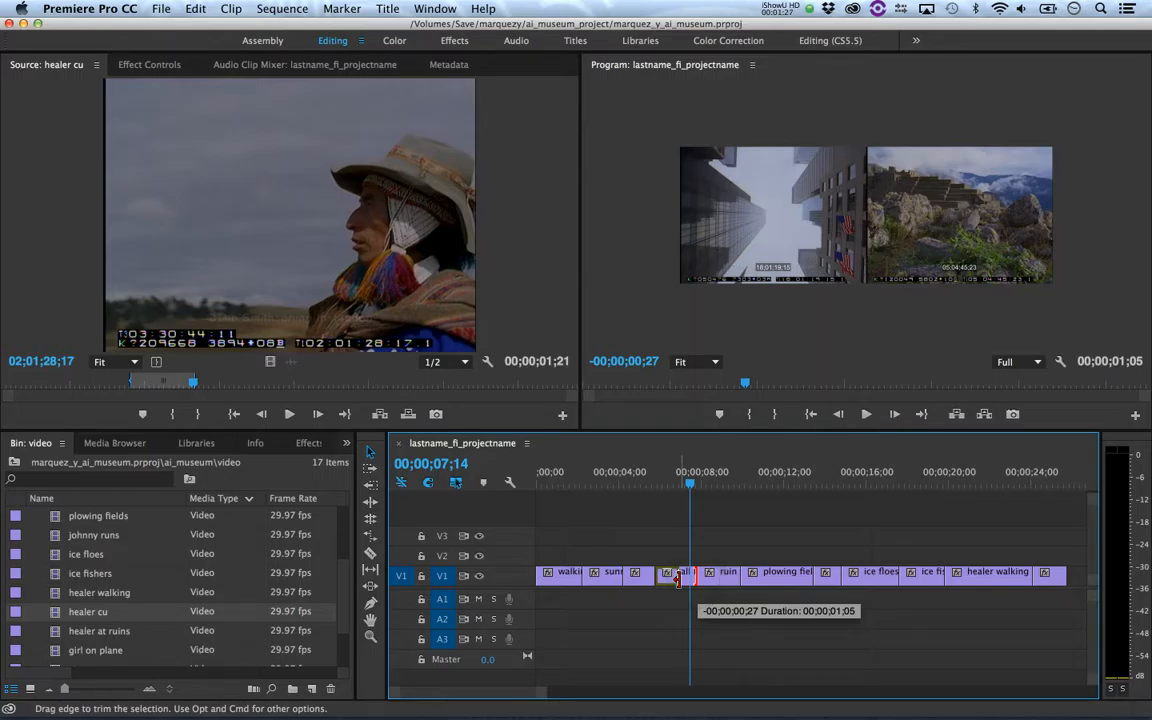
left_click_drag(678, 580, 678, 580)
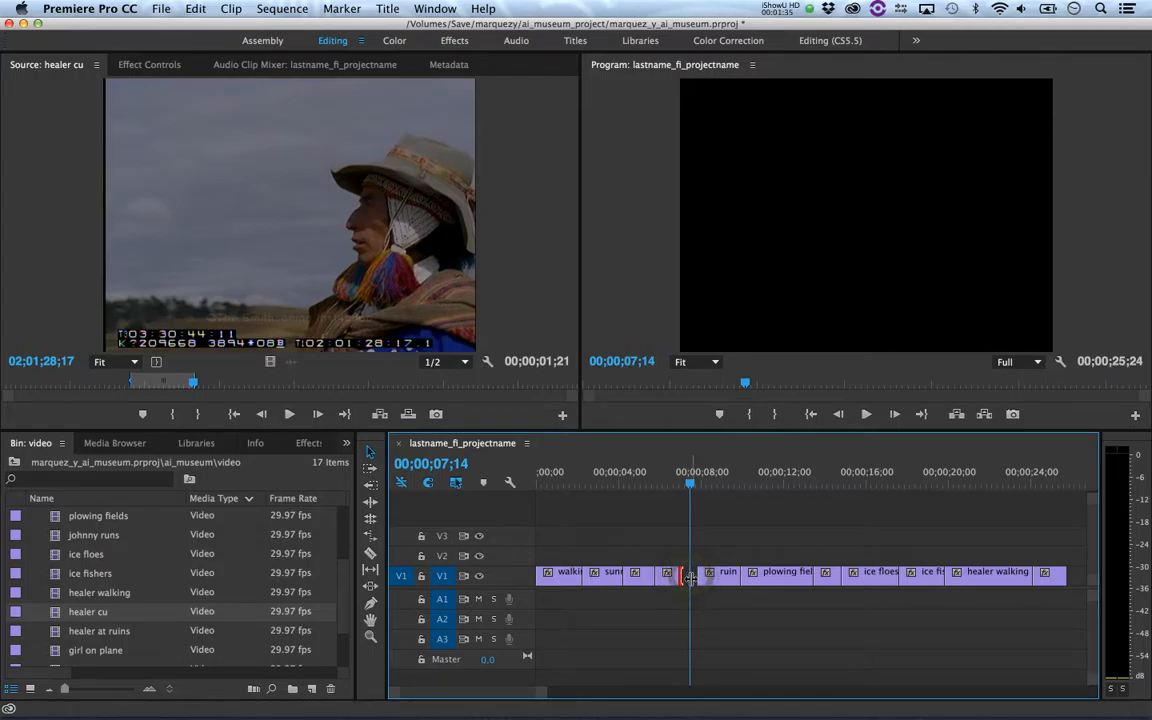
key("equal")
key("equal")
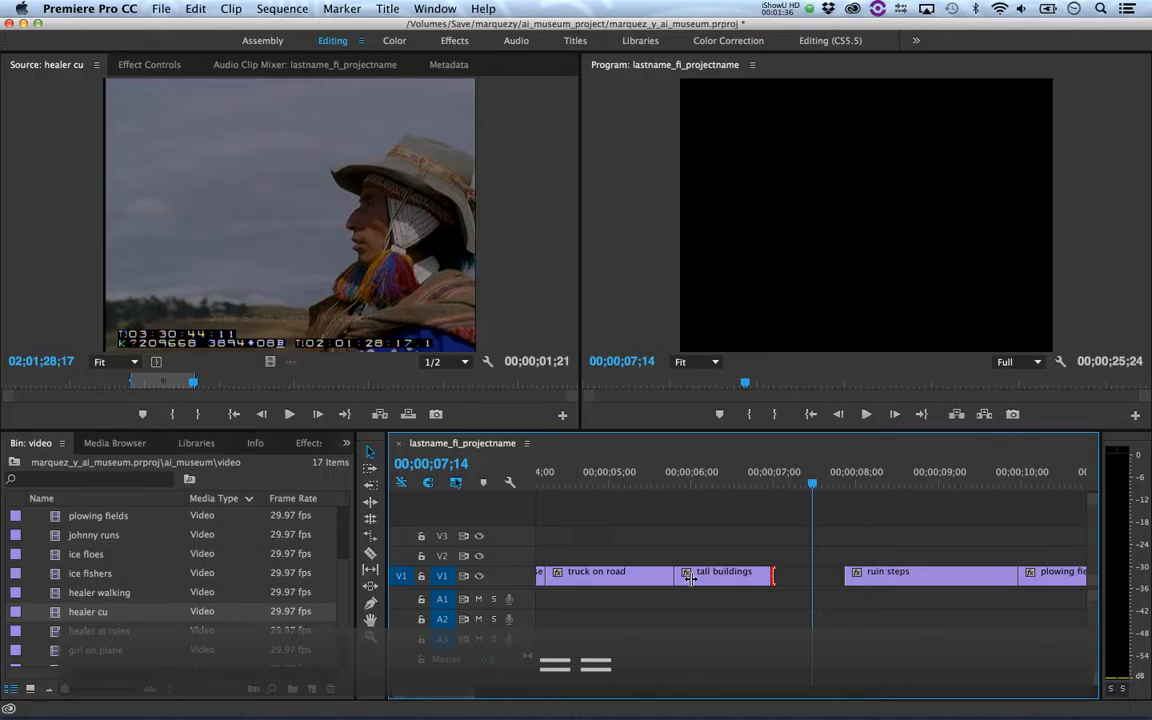
left_click(795, 579)
key("Delete")
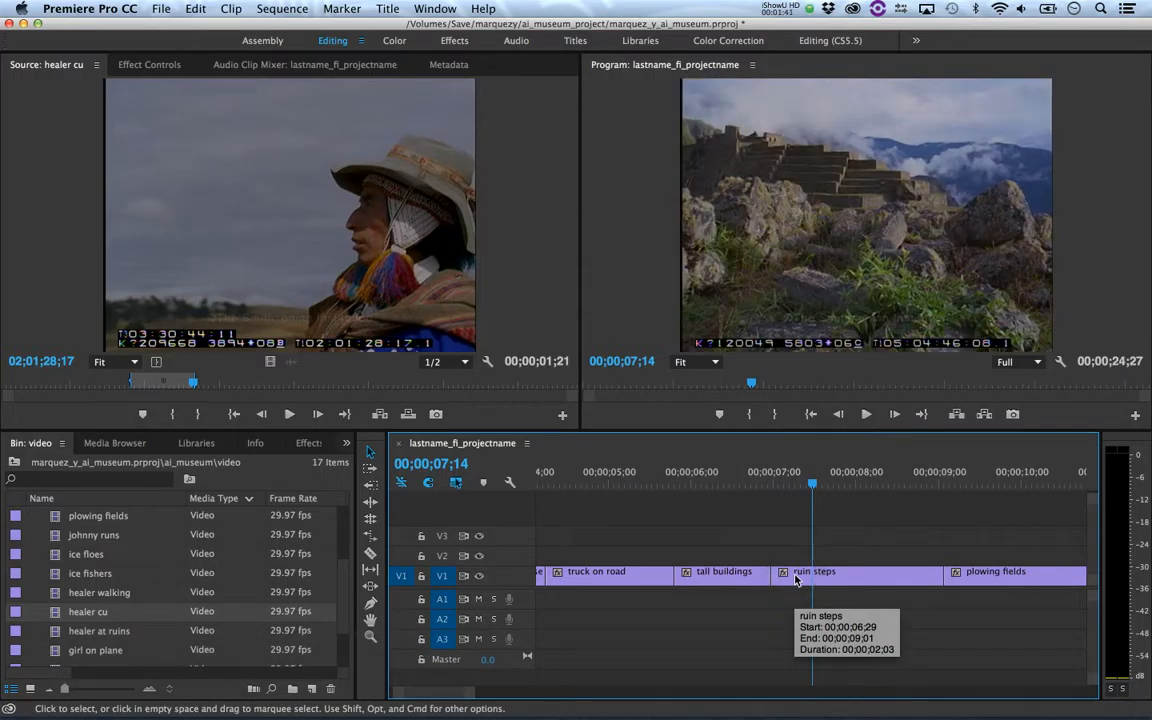
Step: Undo the gap deletion and the trim of the tall buildings clip
key("super+z")
key("super+z")
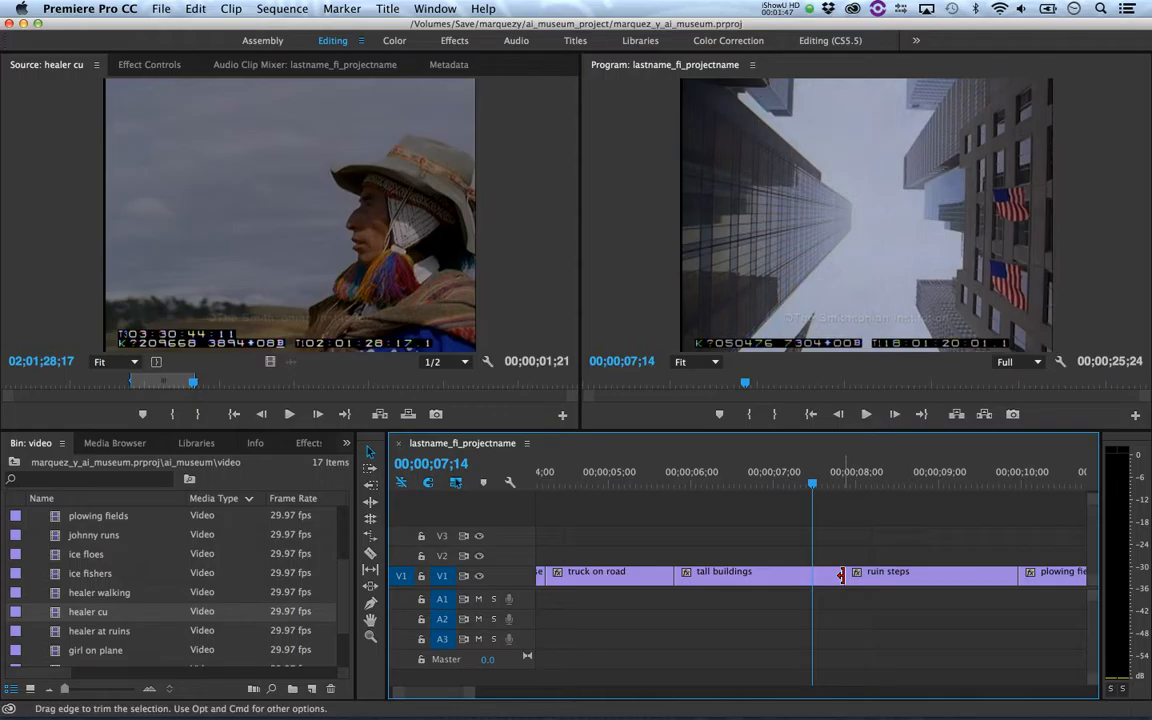
Step: Ripple-trim 29 frames off the end of the tall buildings clip and return to the Selection tool
left_click(370, 506)
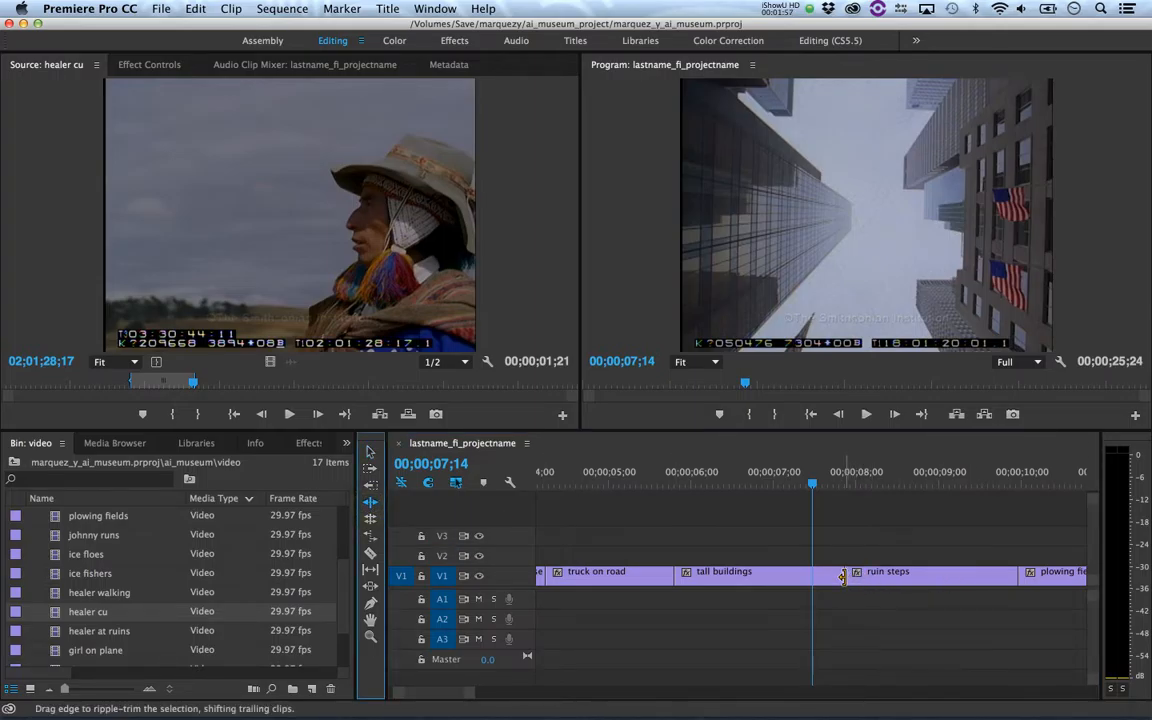
left_click_drag(841, 576, 762, 580)
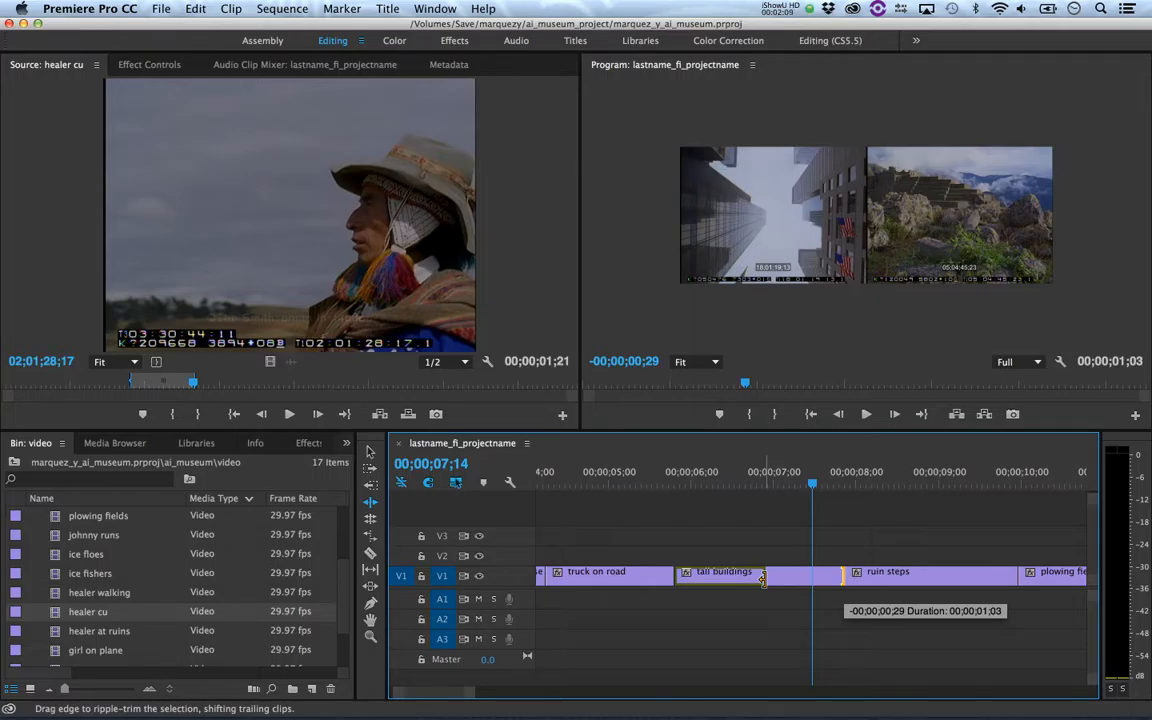
left_click_drag(762, 578, 763, 578)
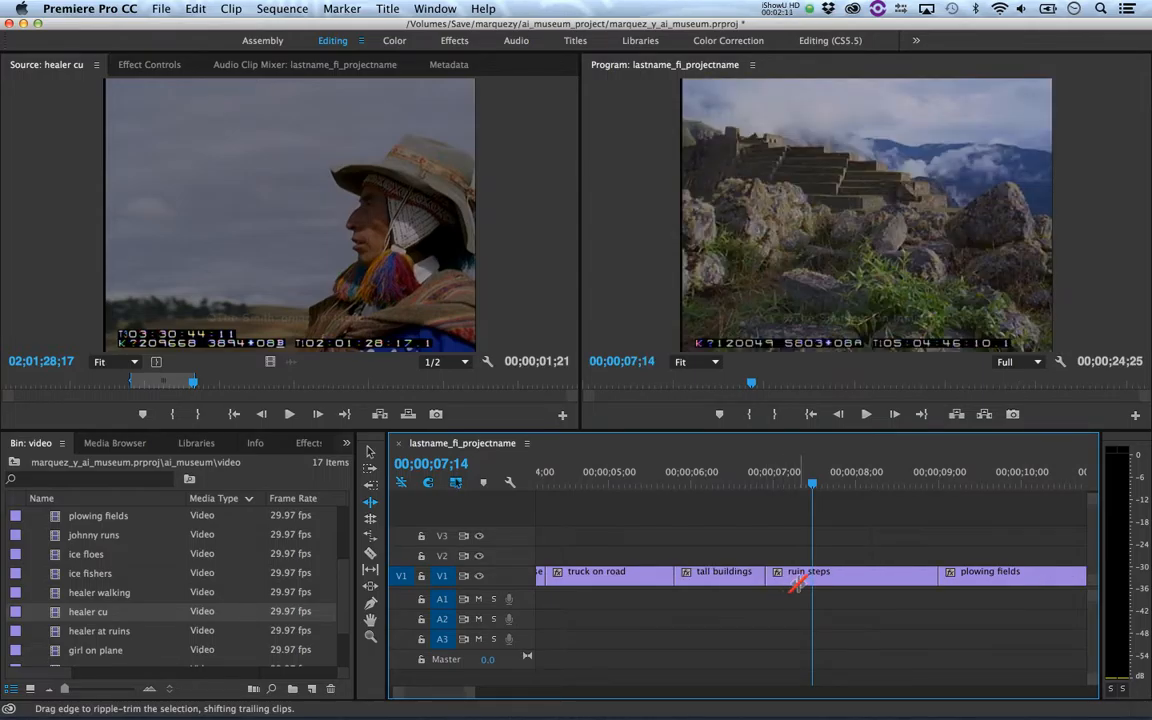
left_click(370, 455)
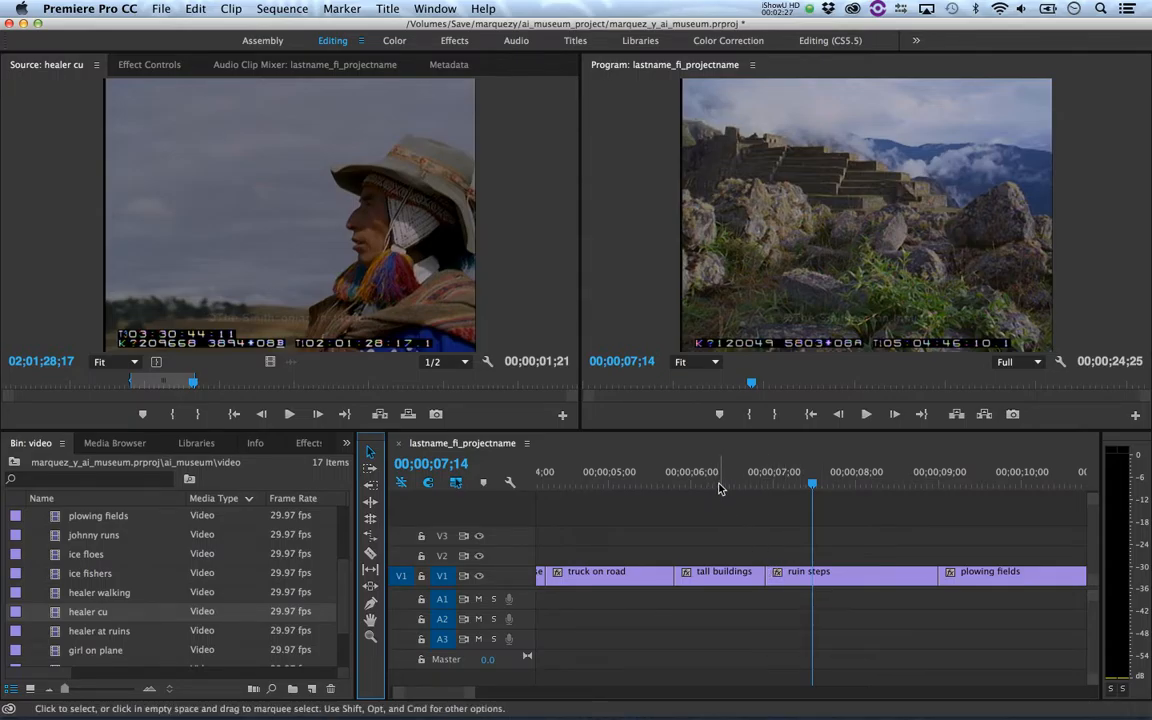
Step: Play across the shortened tall buildings clip, and undo its ripple trim
left_click_drag(712, 487, 668, 487)
key("space")
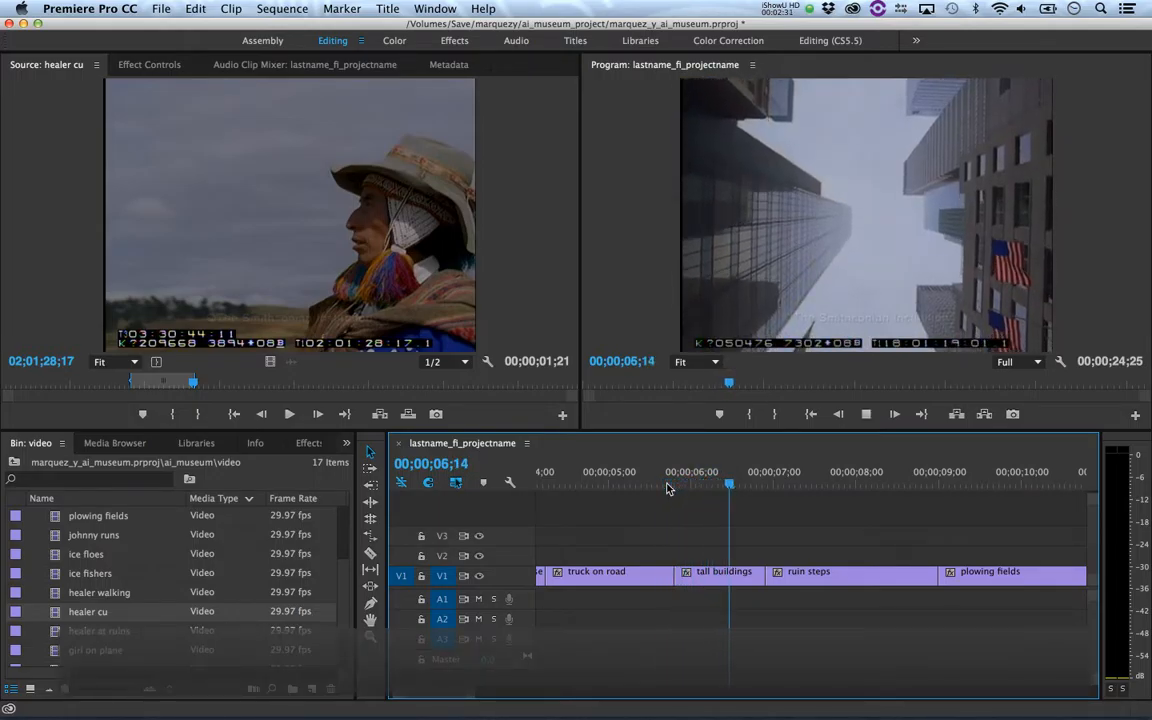
key("super+z")
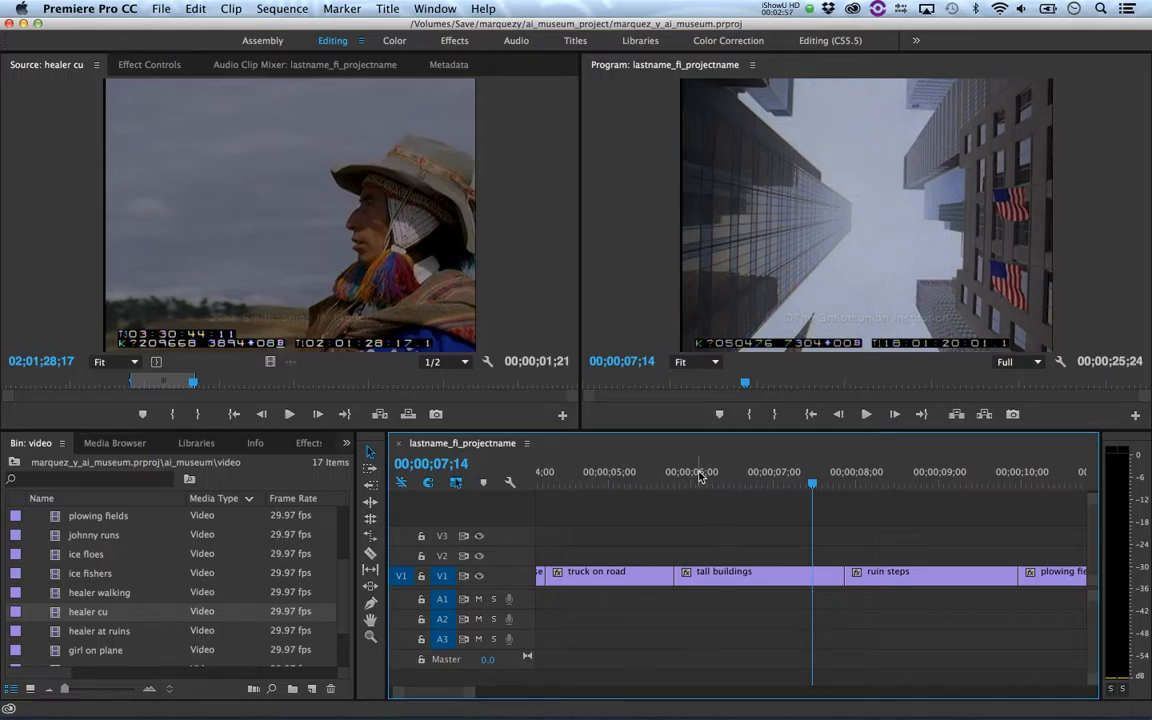
Step: Match-frame the johnny runs clip at 00;00;14;06 to examine its source footage and marked range
key("backslash")
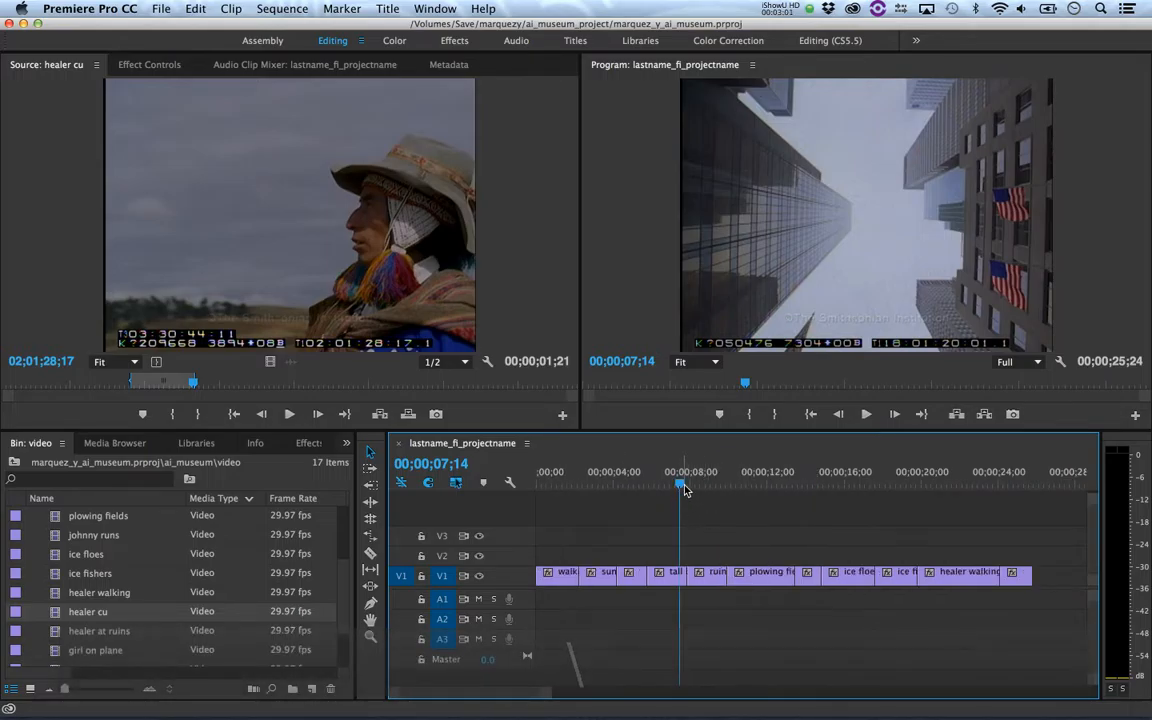
left_click_drag(683, 489, 812, 497)
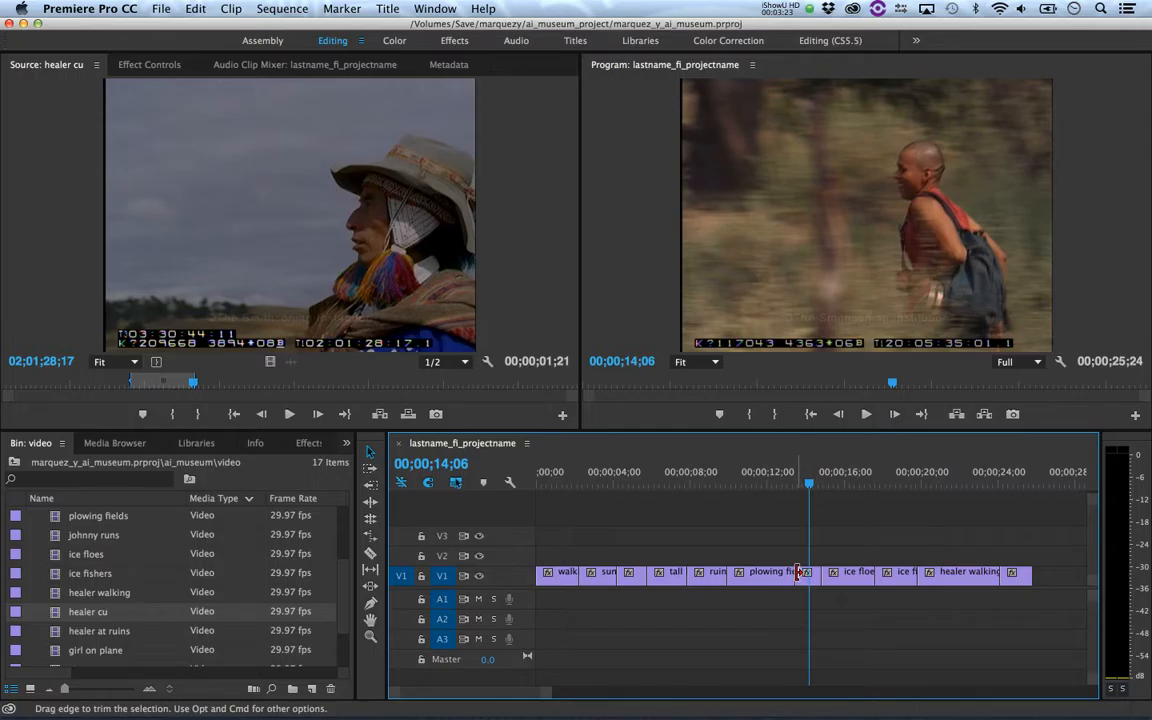
key("f")
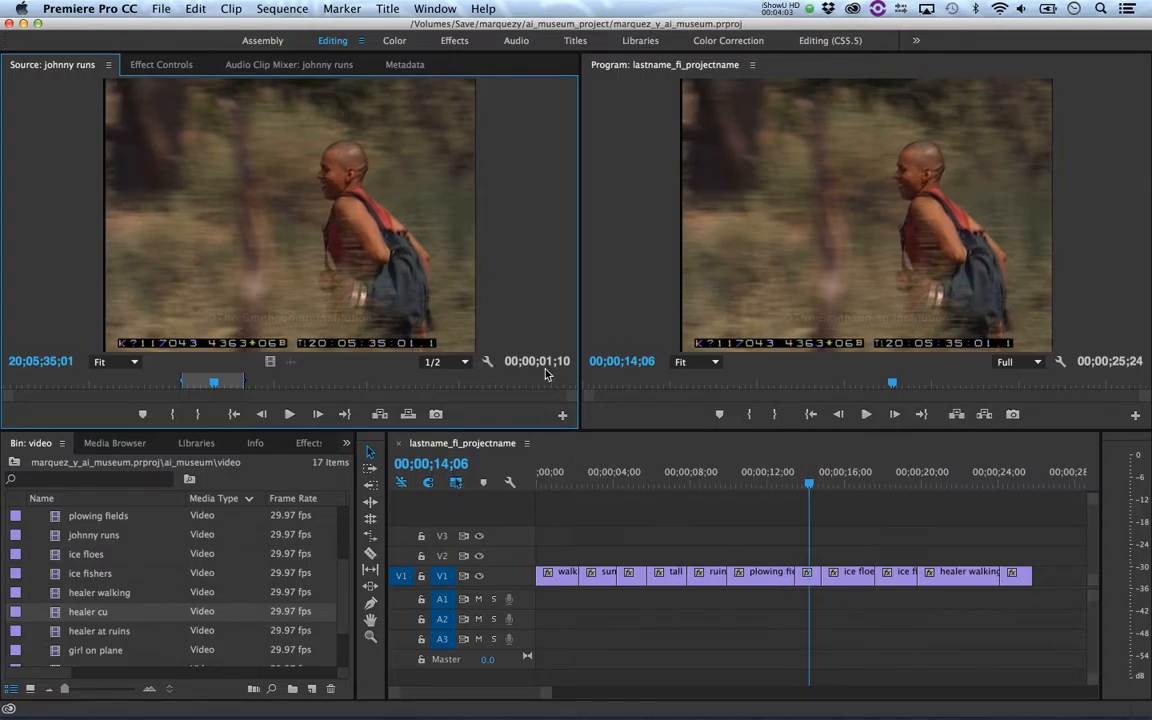
Step: Slip the johnny runs clip's source footage forward by about four seconds and return to the Selection tool
left_click(370, 569)
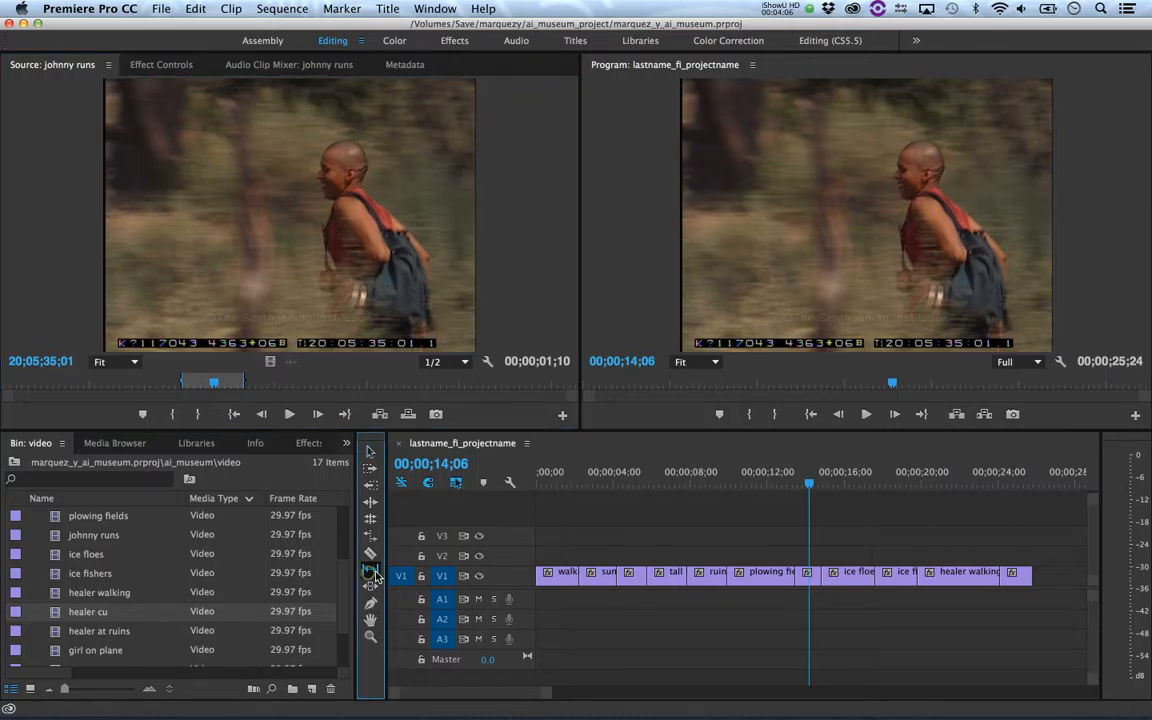
left_click(810, 578)
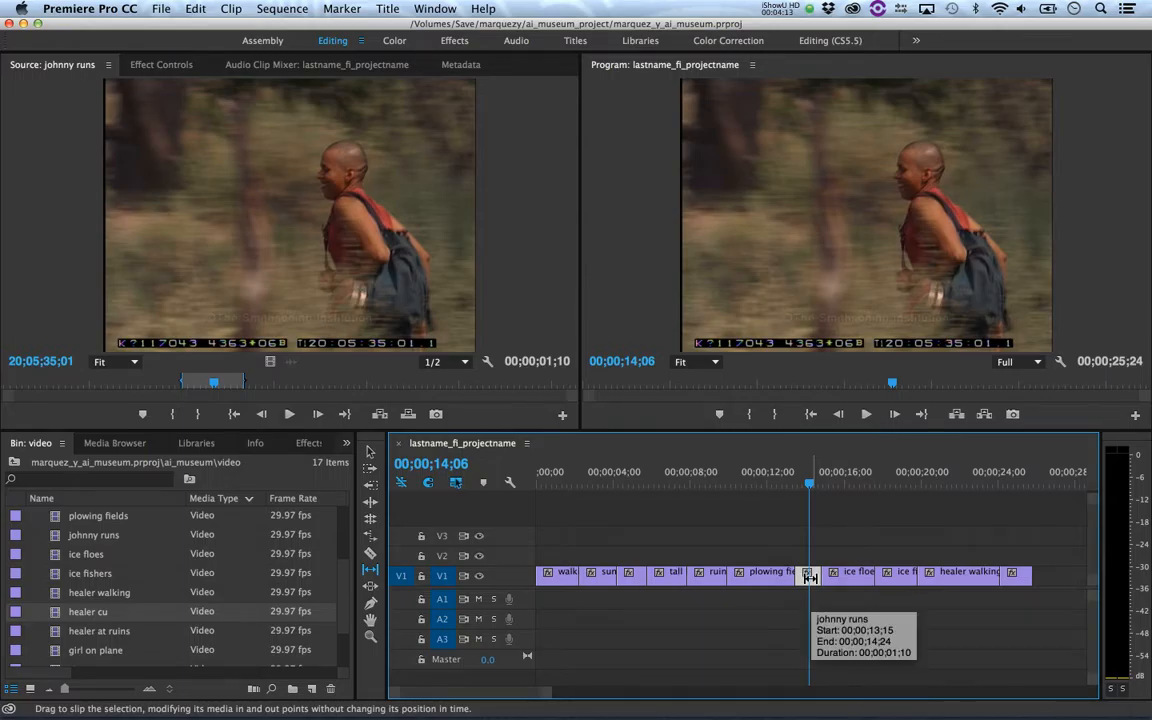
left_click_drag(810, 578, 748, 583)
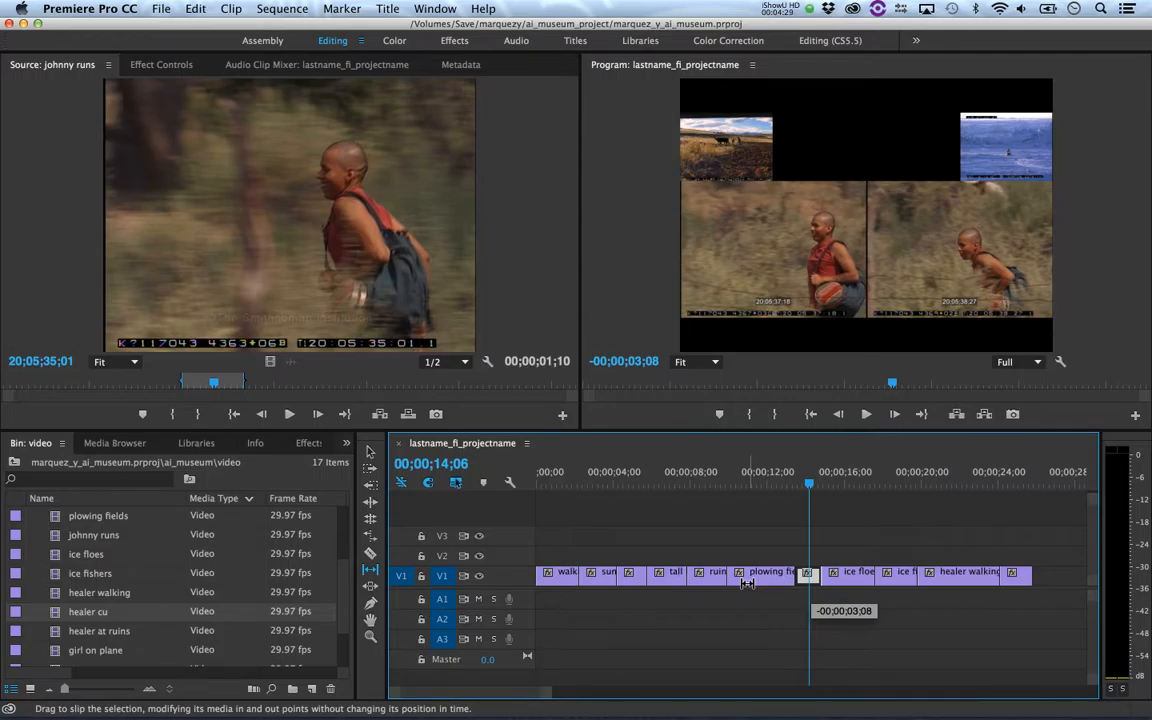
left_click_drag(748, 583, 734, 584)
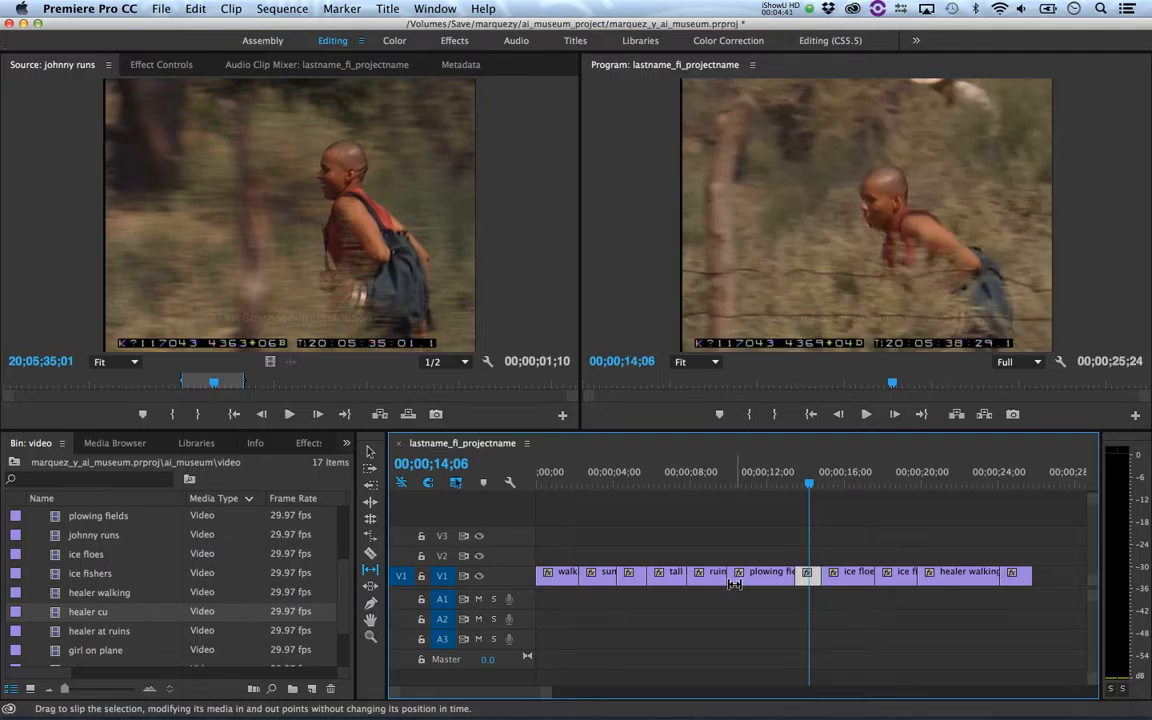
key("v")
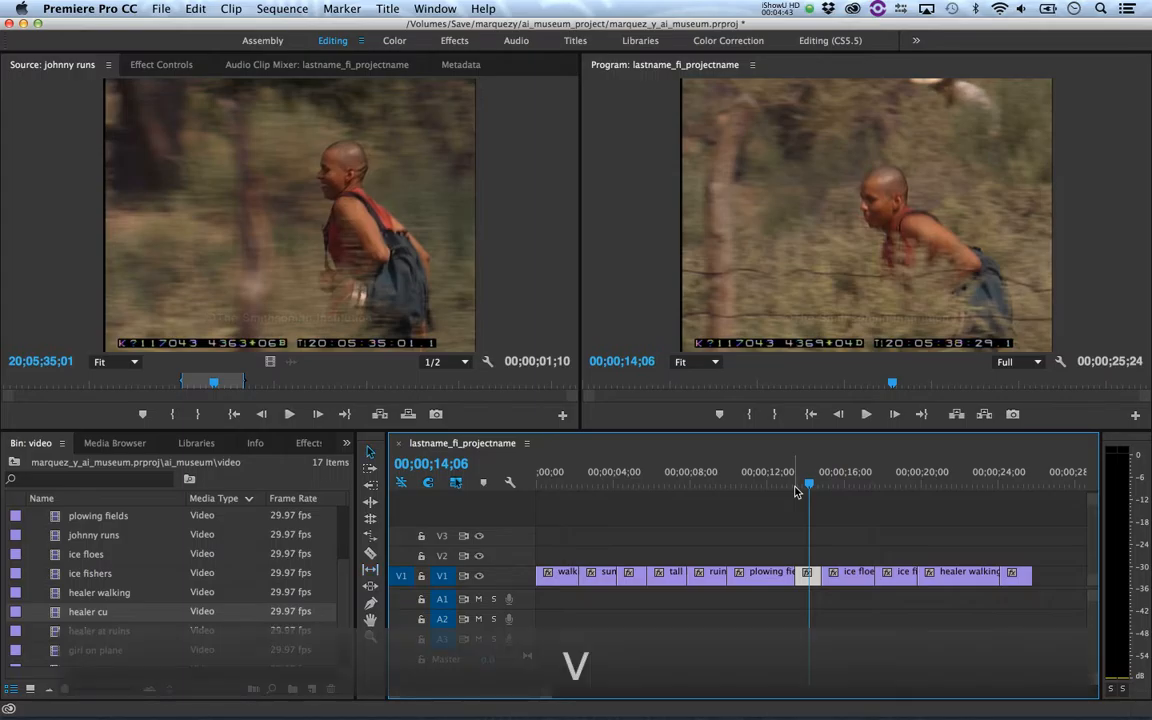
Step: Play the sequence from just before the johnny runs clip to review the slipped footage
left_click(794, 487)
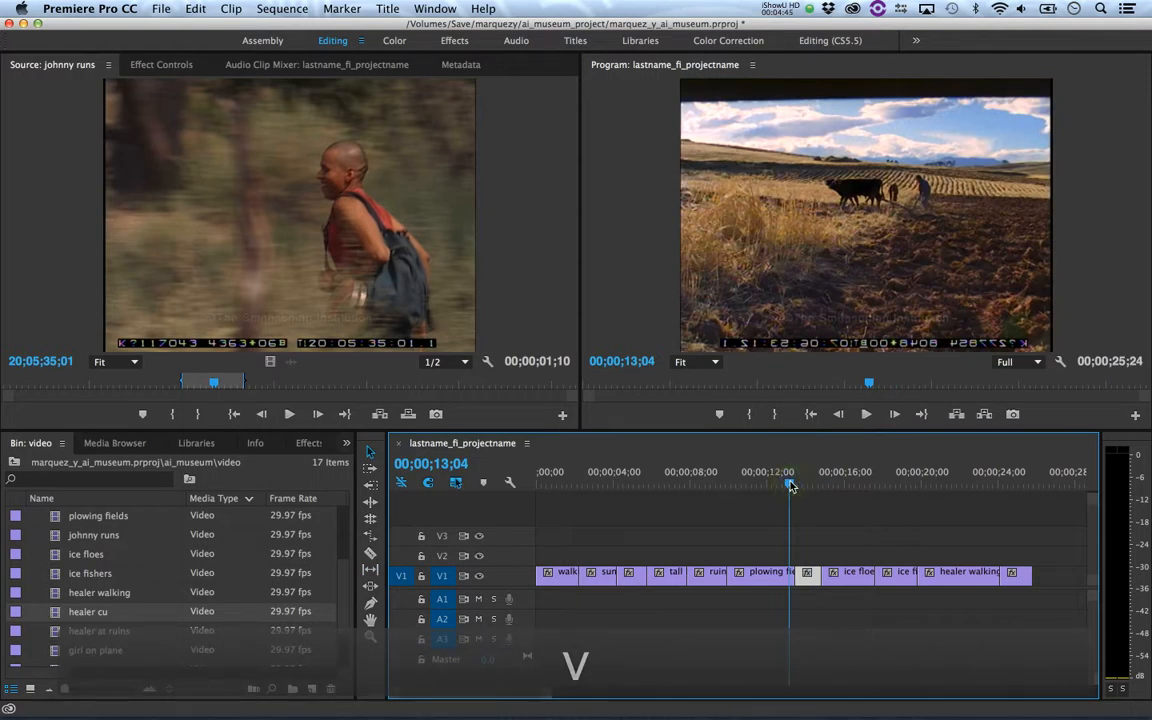
key("space")
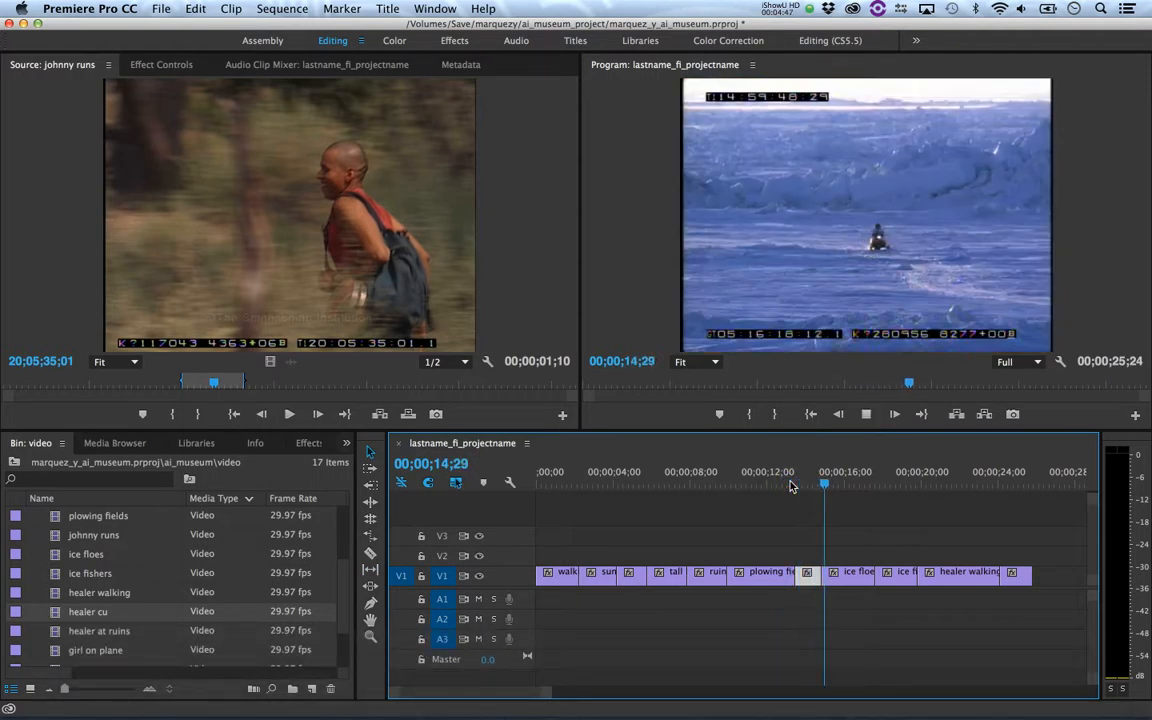
key("space")
Step: Mark in and out points around the johnny runs clip in the sequence
left_click_drag(790, 487, 820, 490)
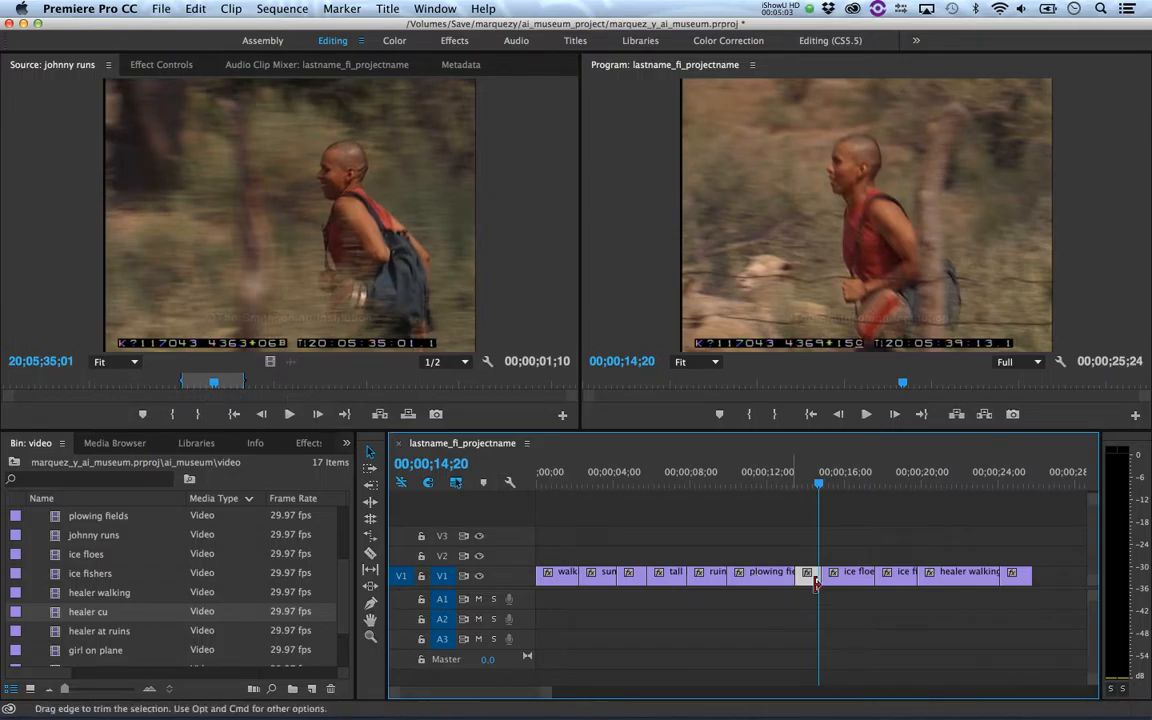
left_click(807, 485)
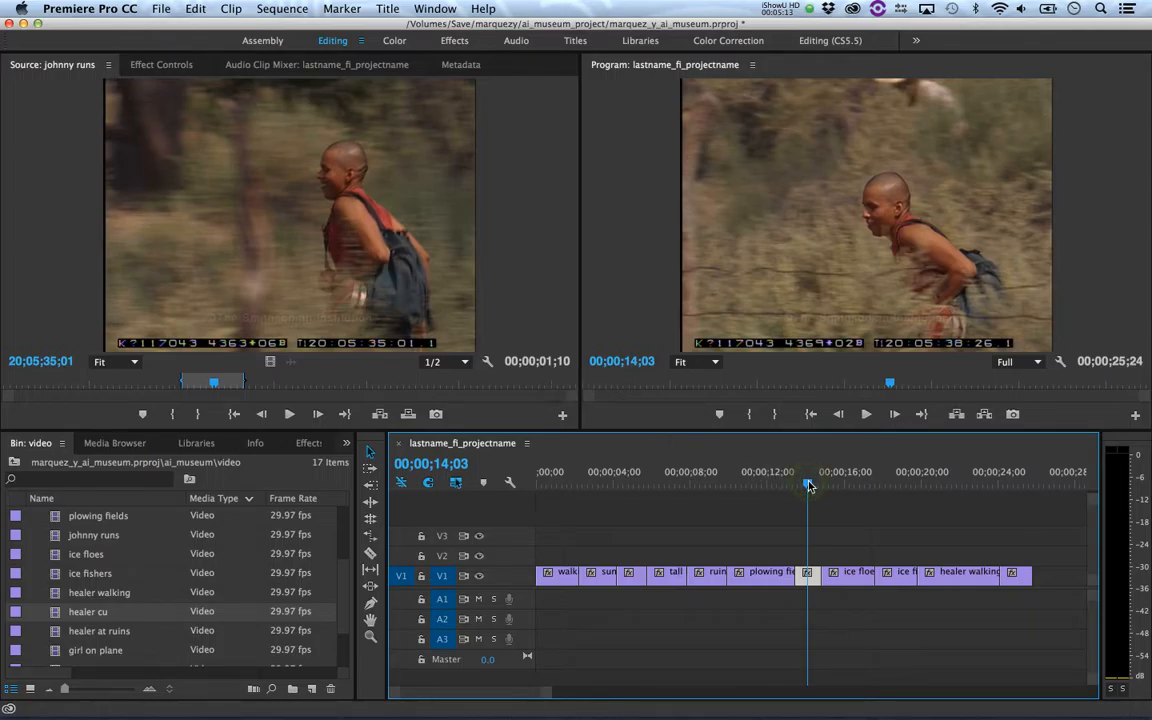
key("x")
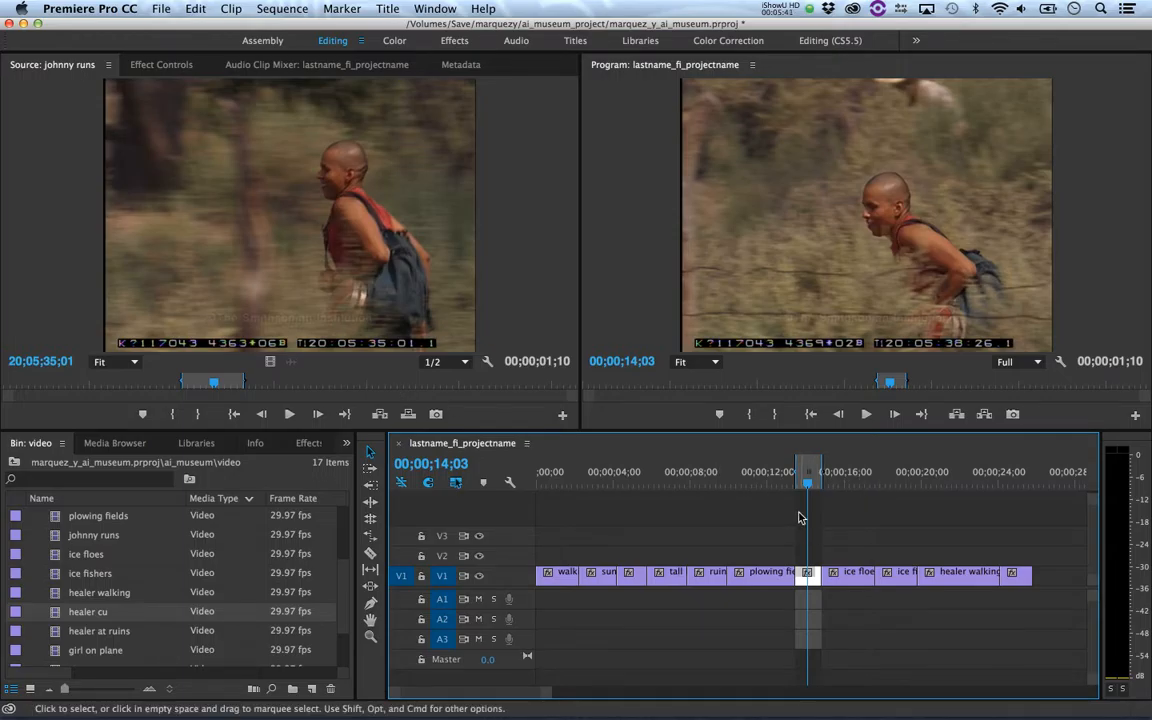
Step: Clear the sequence's in and out points, deselect the johnny runs clip and save the project
key("alt+x")
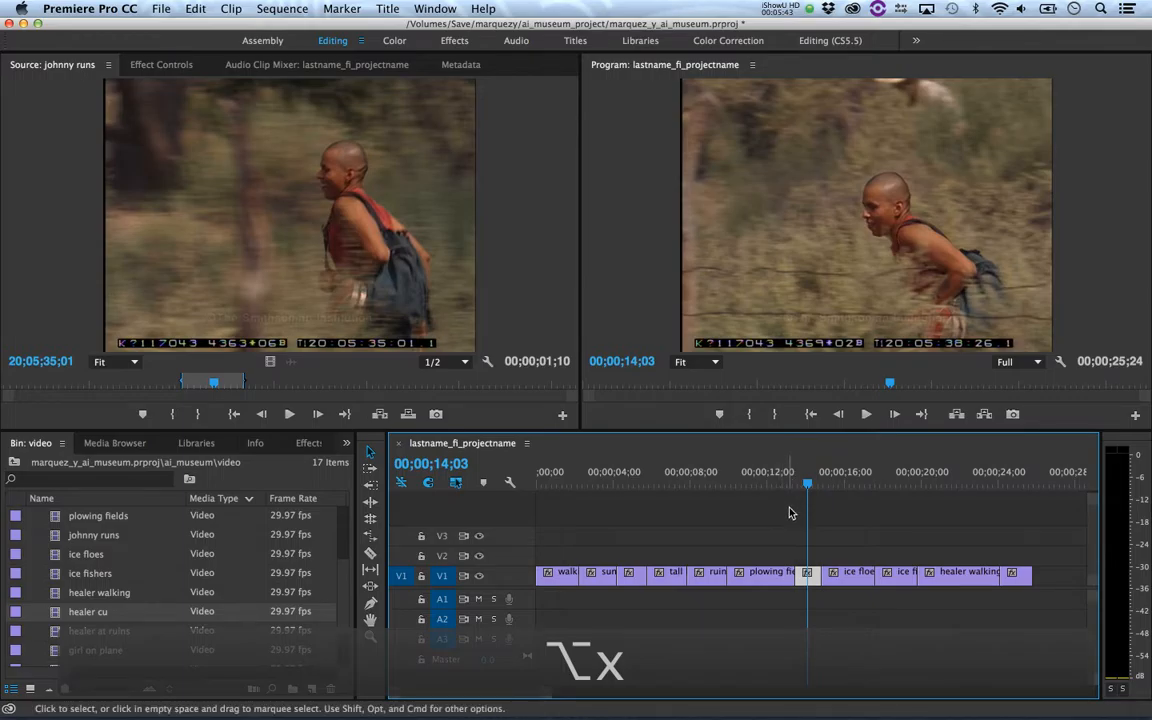
left_click(793, 517)
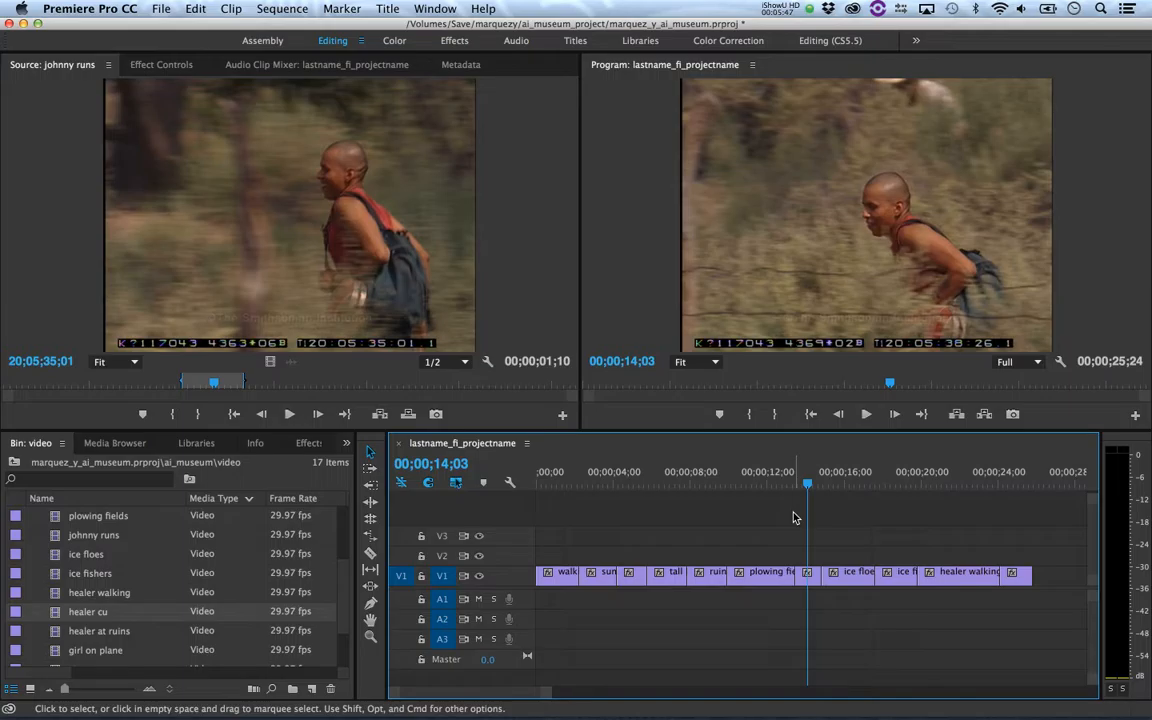
key("super+s")
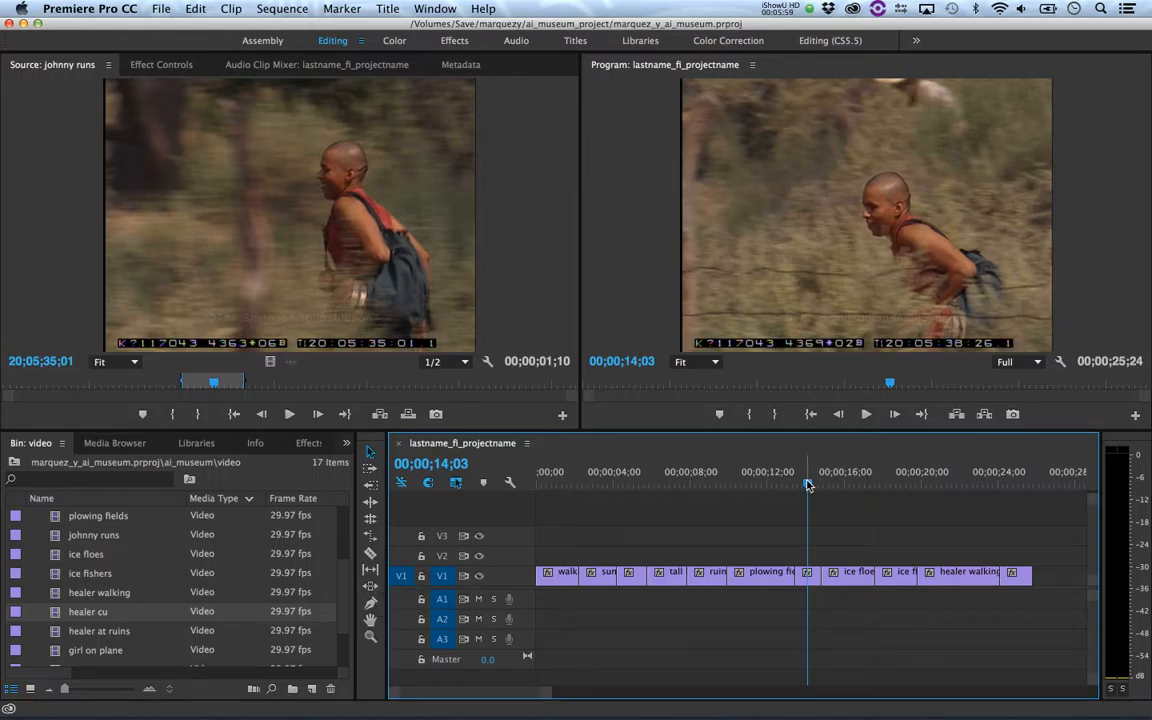
Step: Play the sequence from within the johnny runs clip through ice floes into the ice fishers clip
mouse_move(806, 483)
left_mouse_down()
mouse_move(882, 483)
mouse_move(815, 485)
left_mouse_up()
key("space")
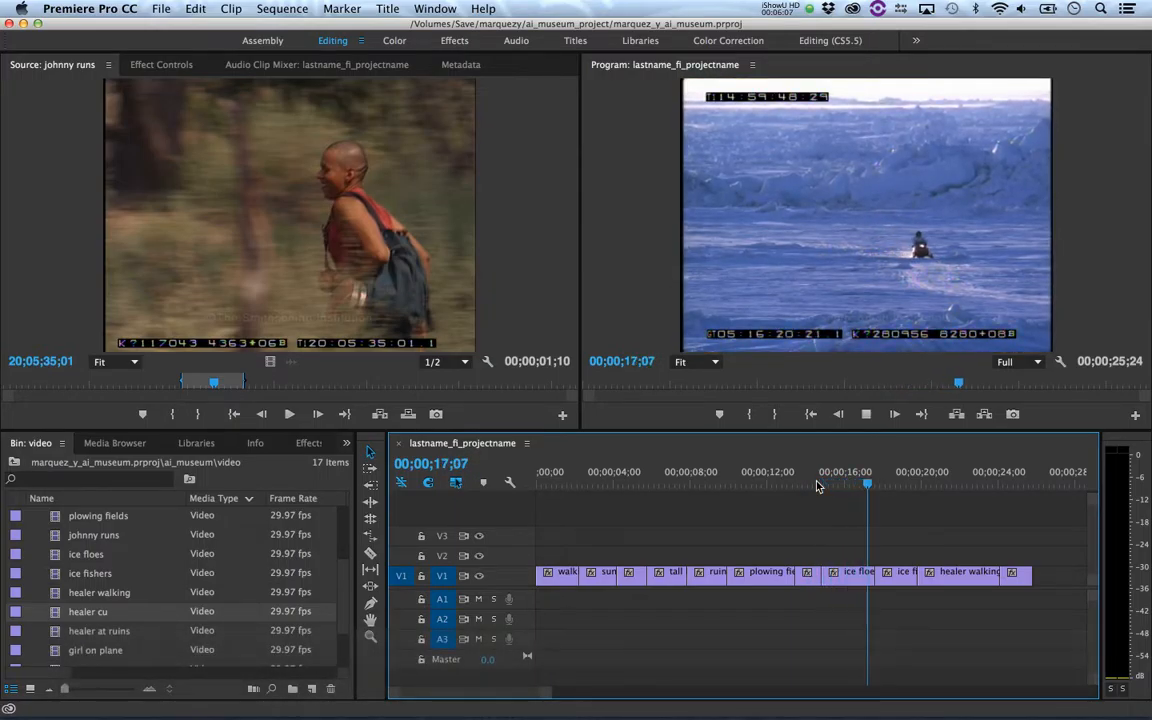
key("space")
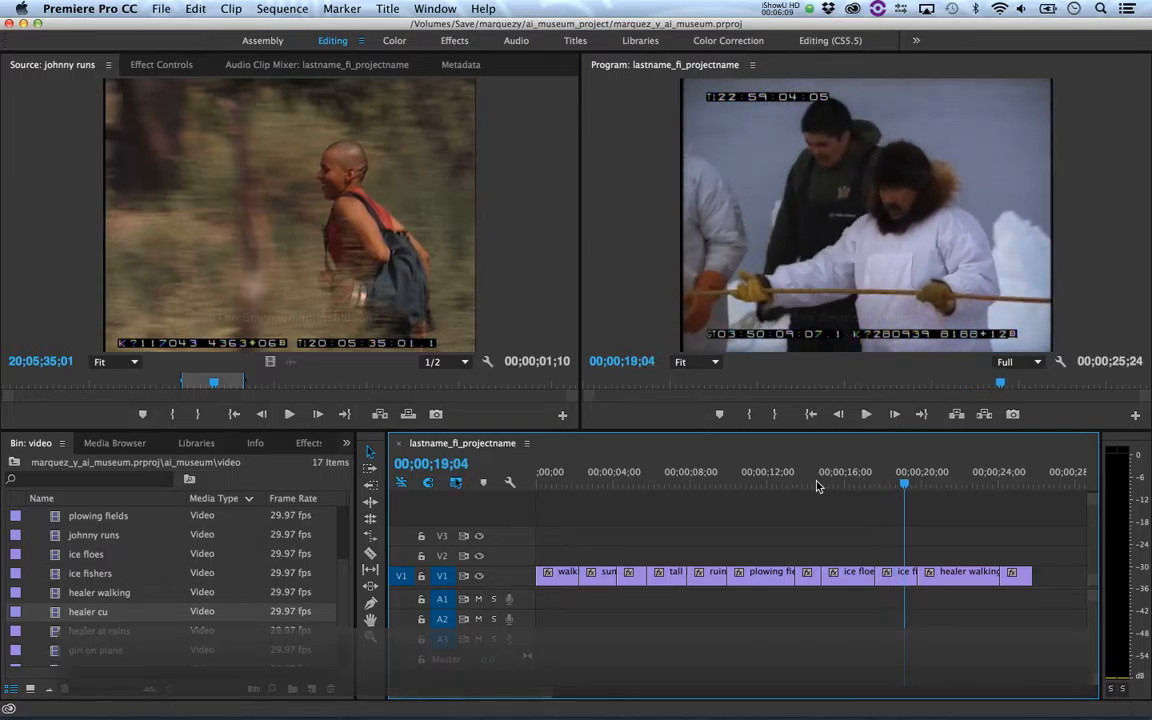
Step: Try sliding the ice fishers clip about one second earlier with the Slide tool, and undo the slide
left_click_drag(816, 486, 883, 489)
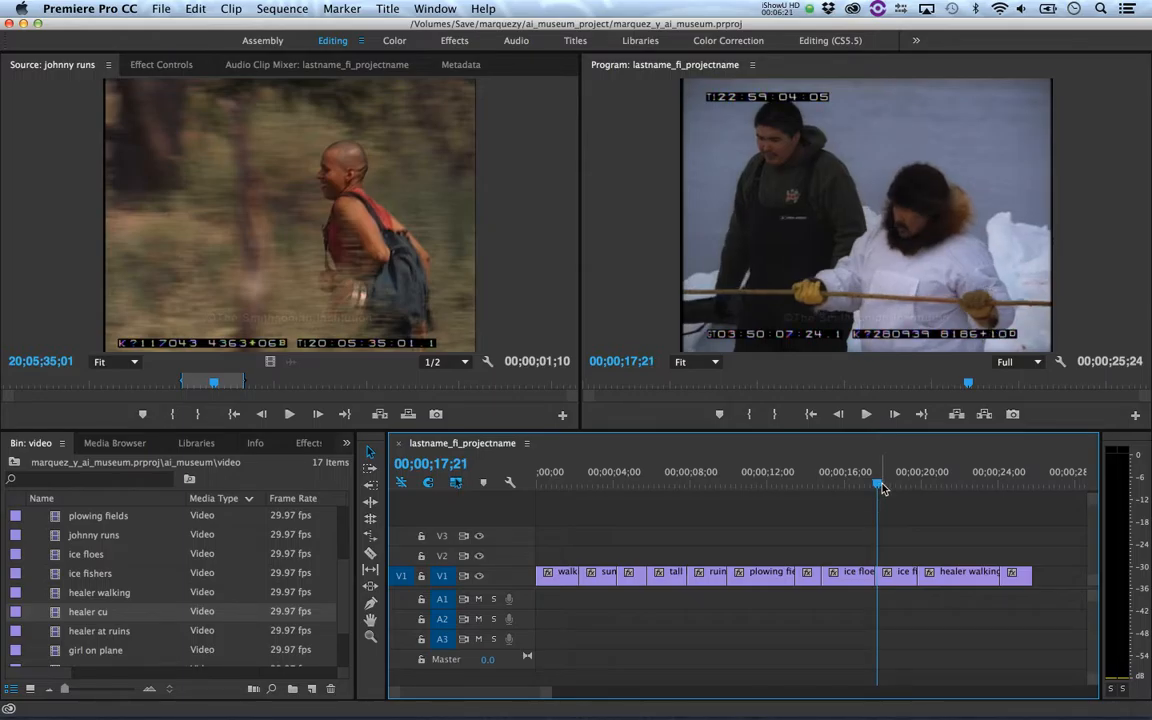
key("u")
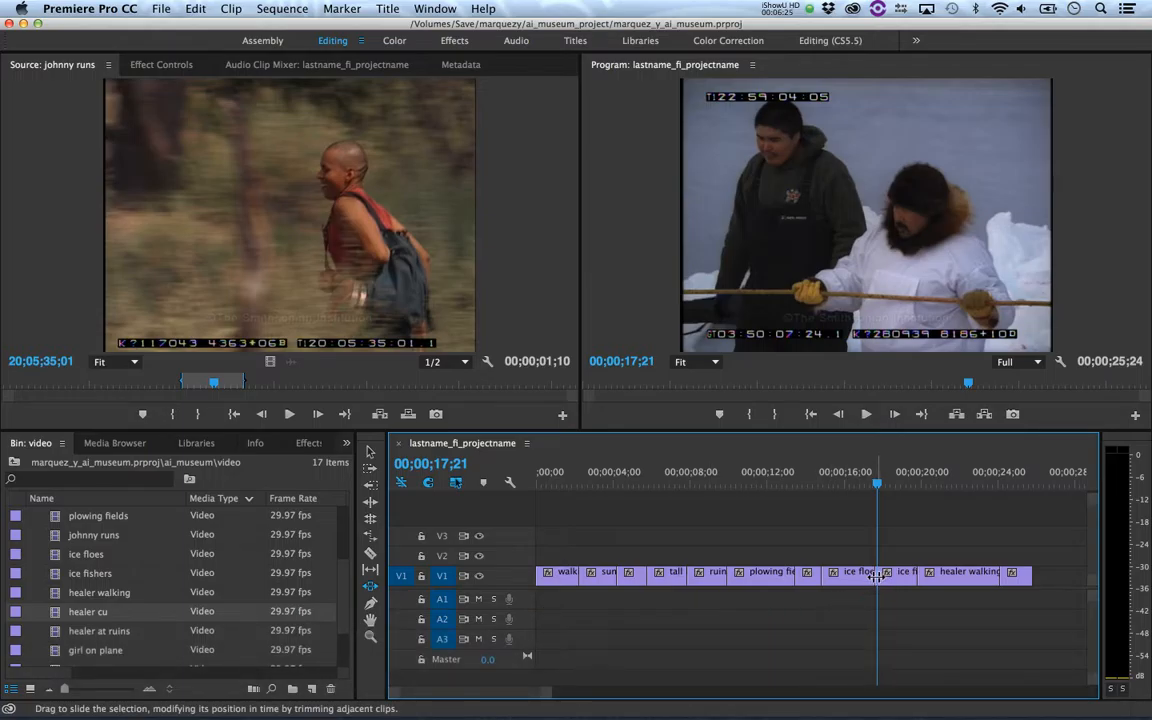
left_click_drag(876, 576, 848, 592)
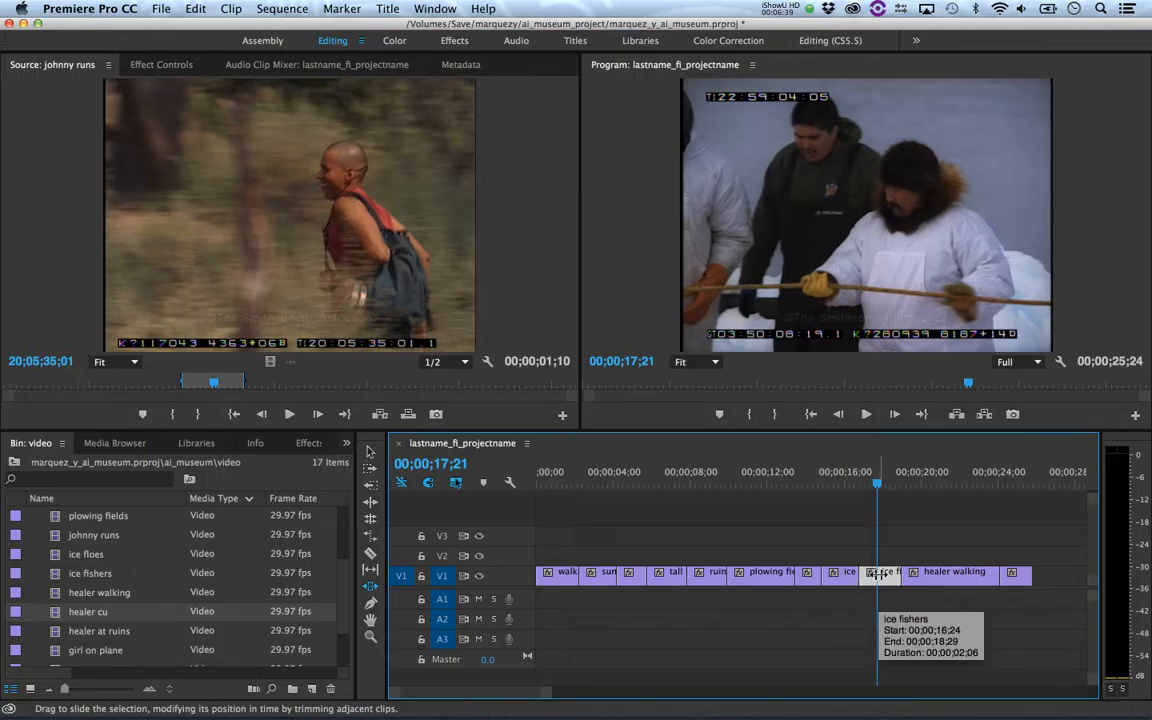
key("super+z")
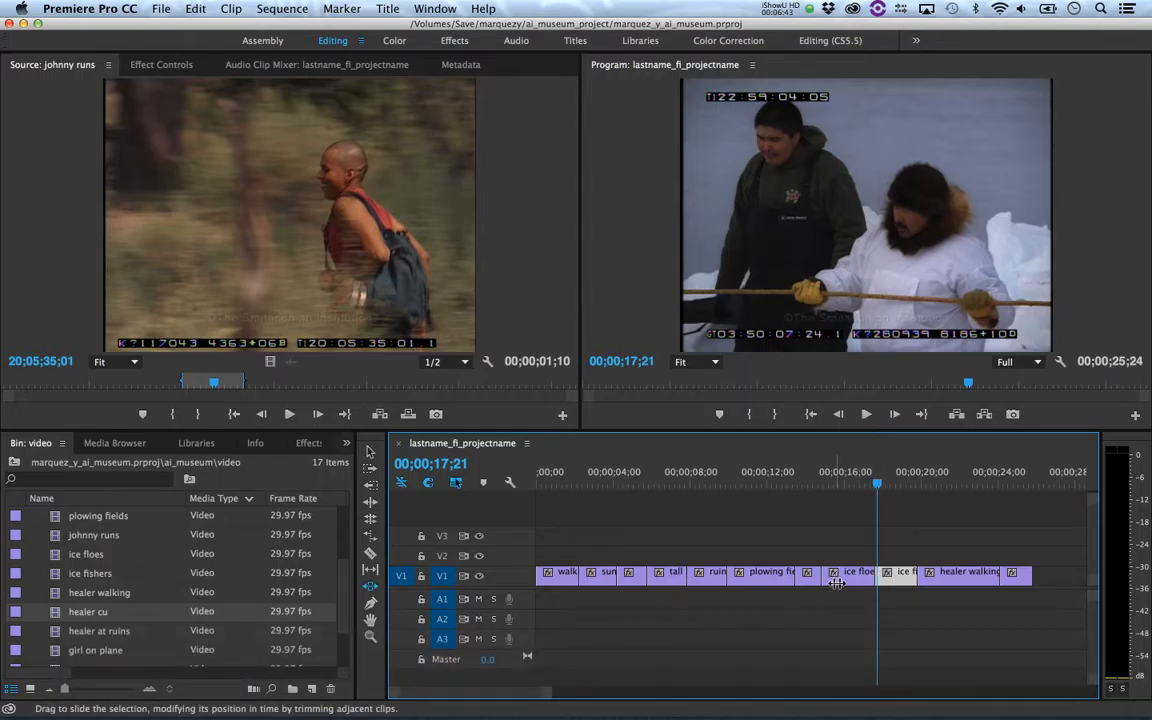
Step: Slide the ice fishers clip about two seconds earlier between ice floes and healer walking, and return to the Selection tool
key("equal")
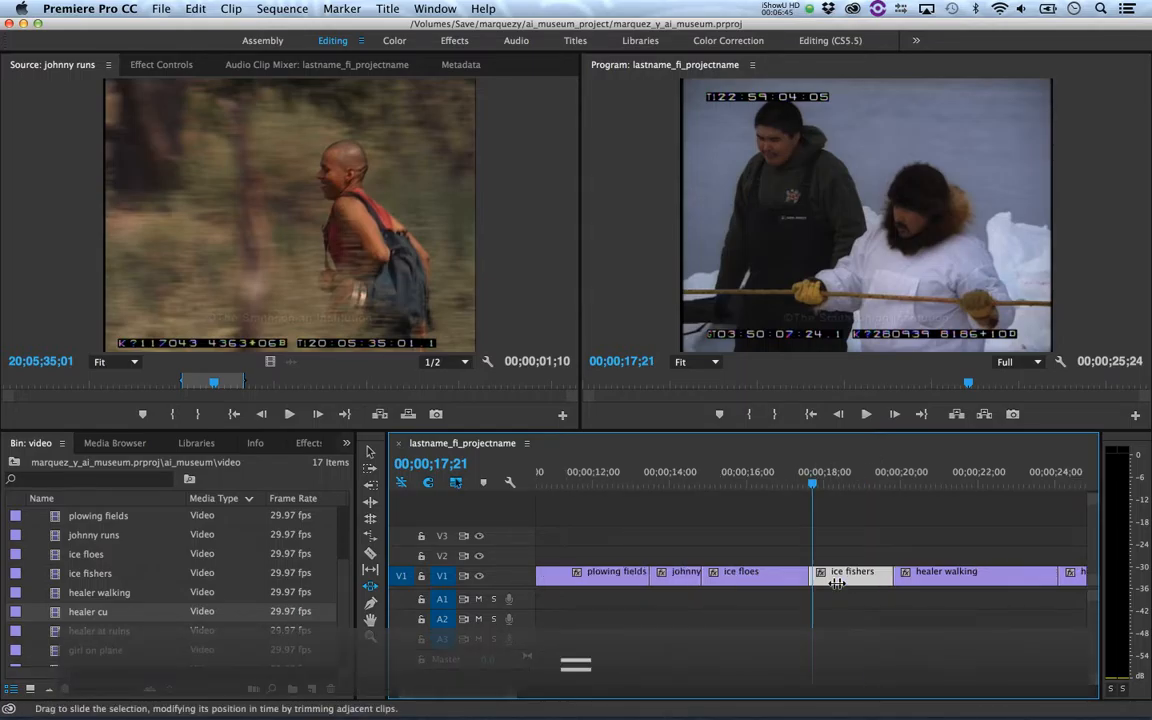
key("equal")
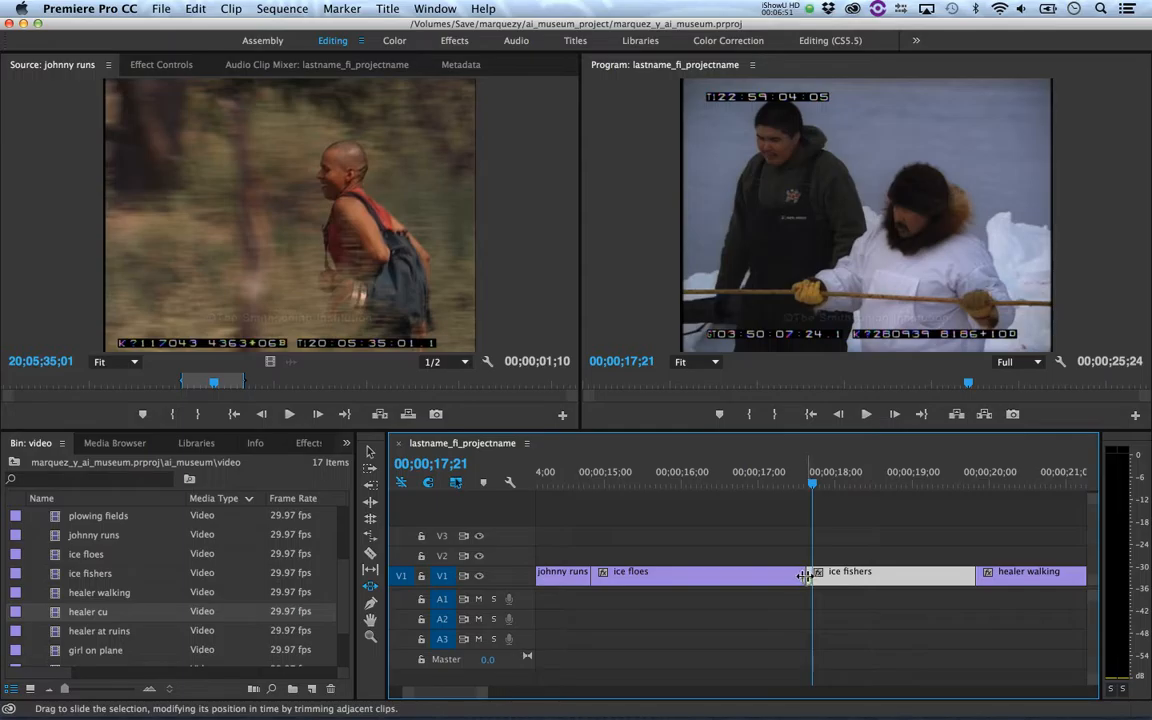
left_click_drag(808, 577, 665, 589)
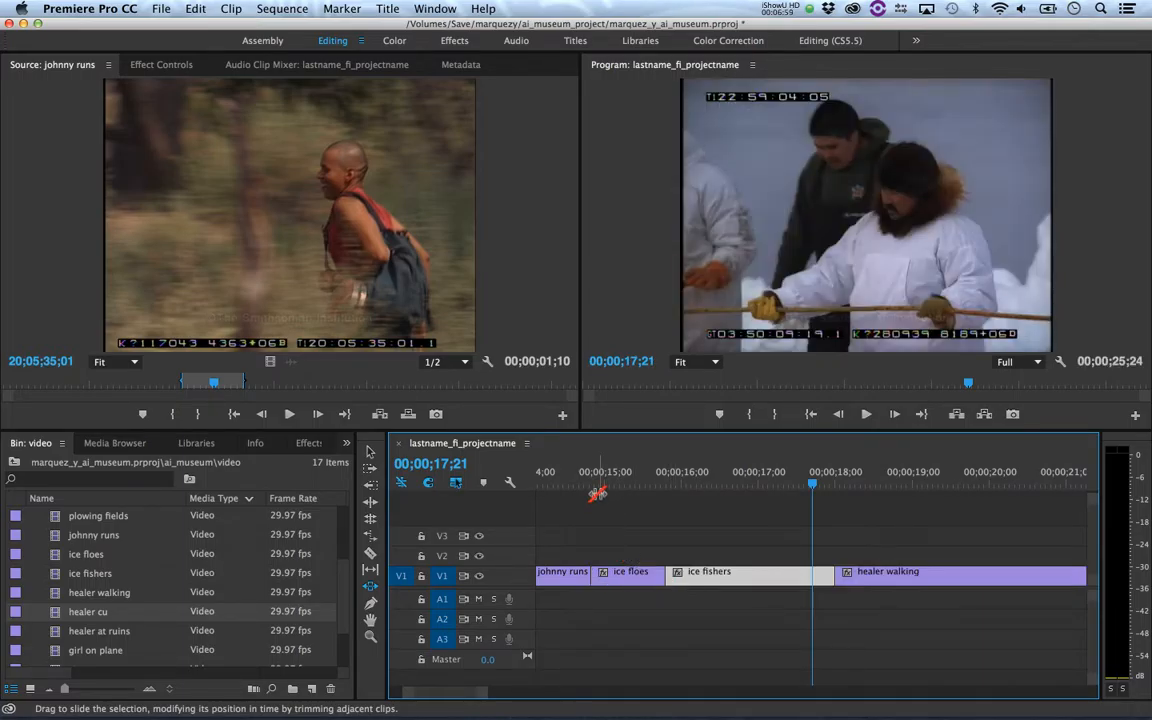
key("v")
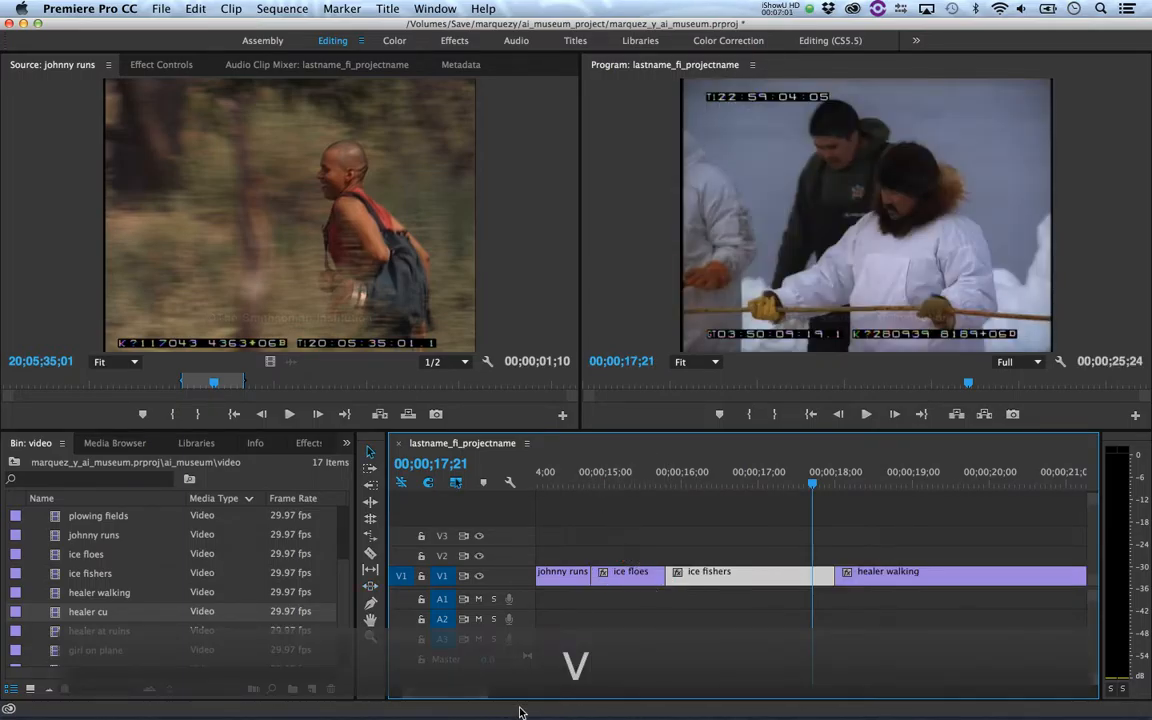
Step: Play the sequence twice from just before the ice floes clip to review the ice fishers clip's new position
left_click_drag(481, 693, 514, 694)
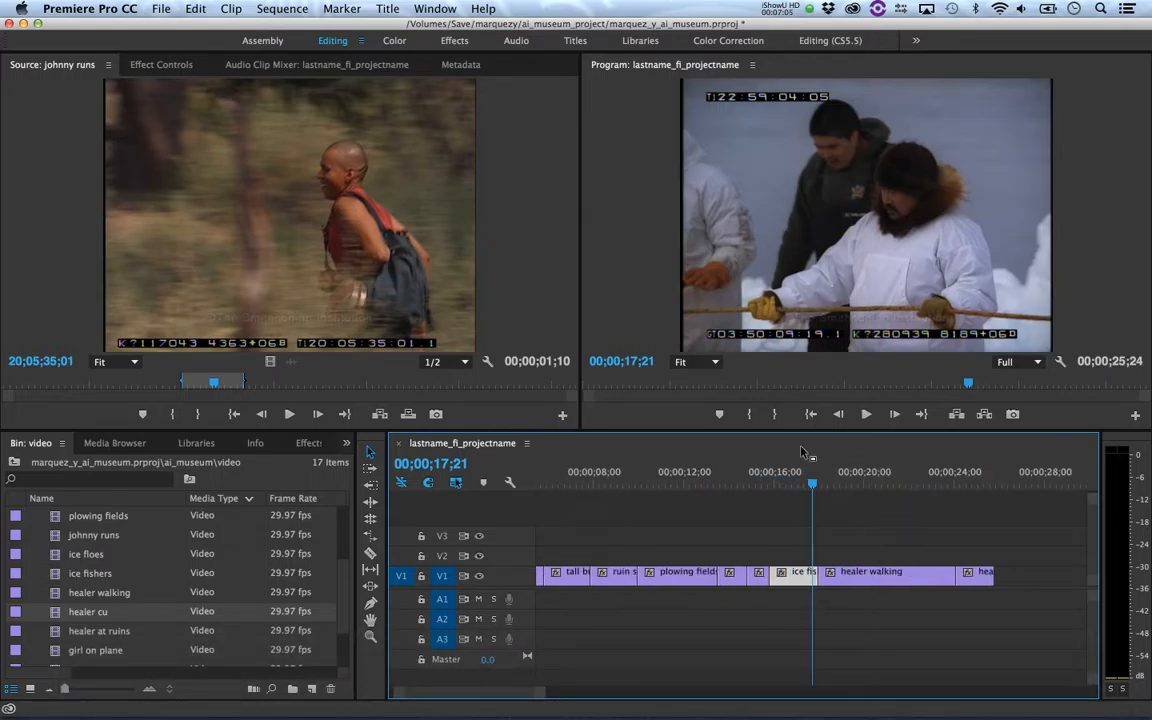
left_click_drag(754, 486, 746, 487)
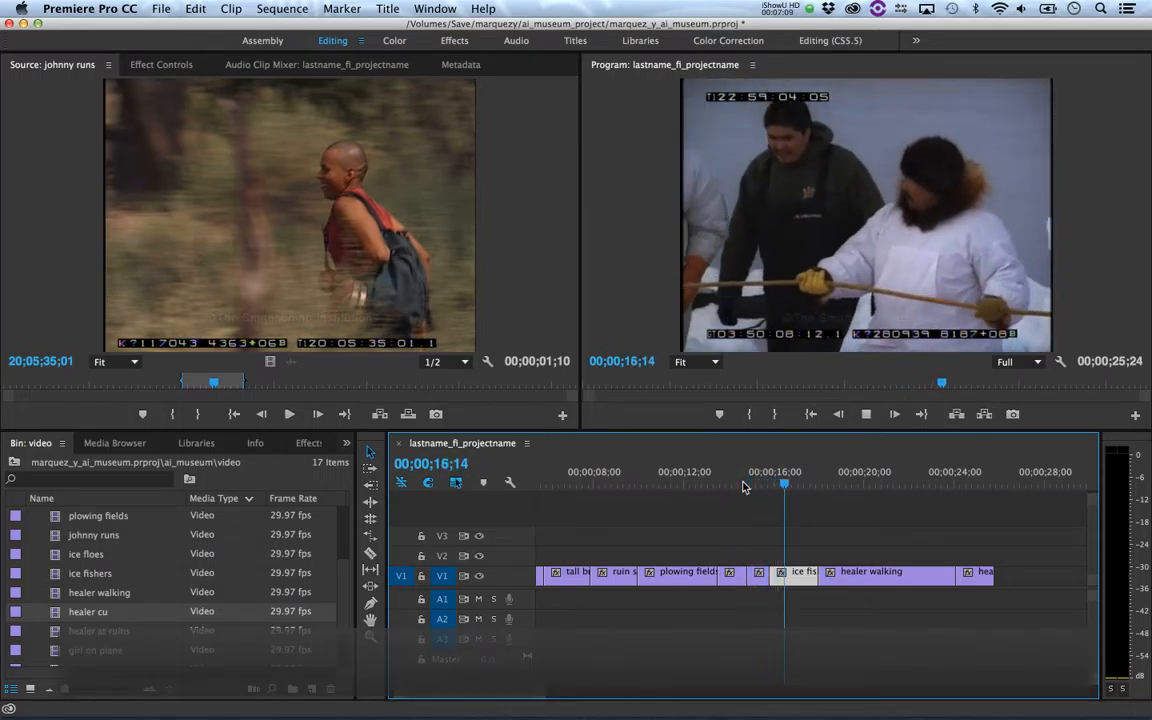
key("space")
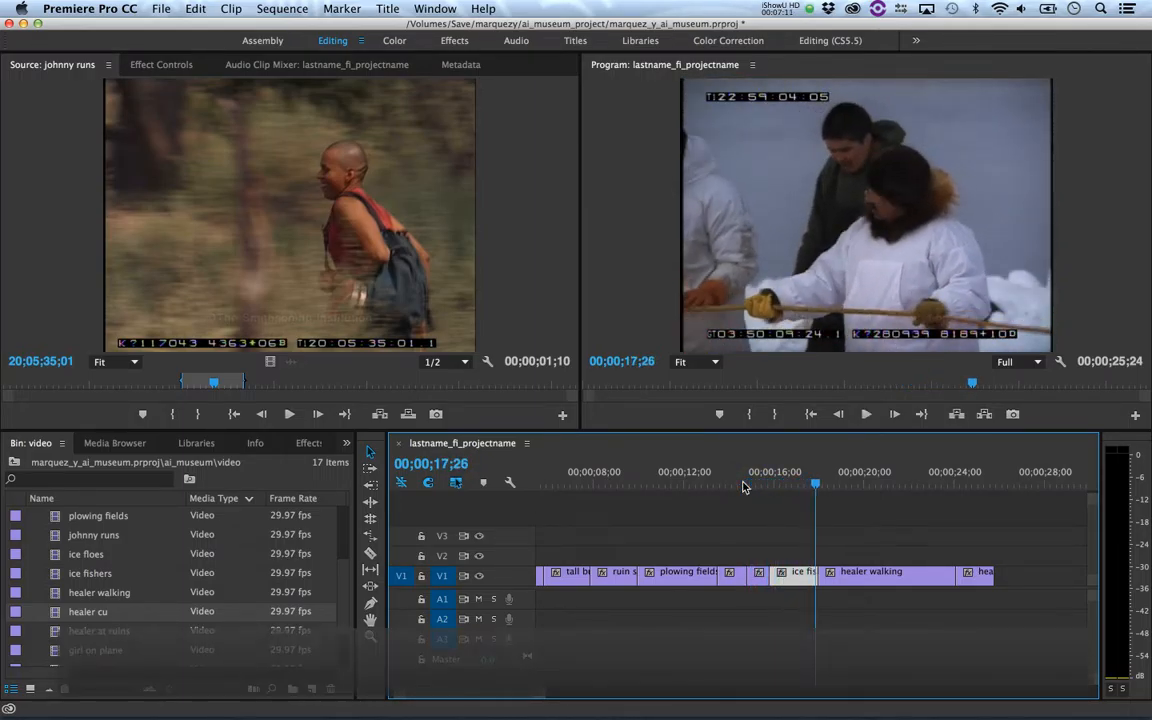
left_click(743, 486)
key("space")
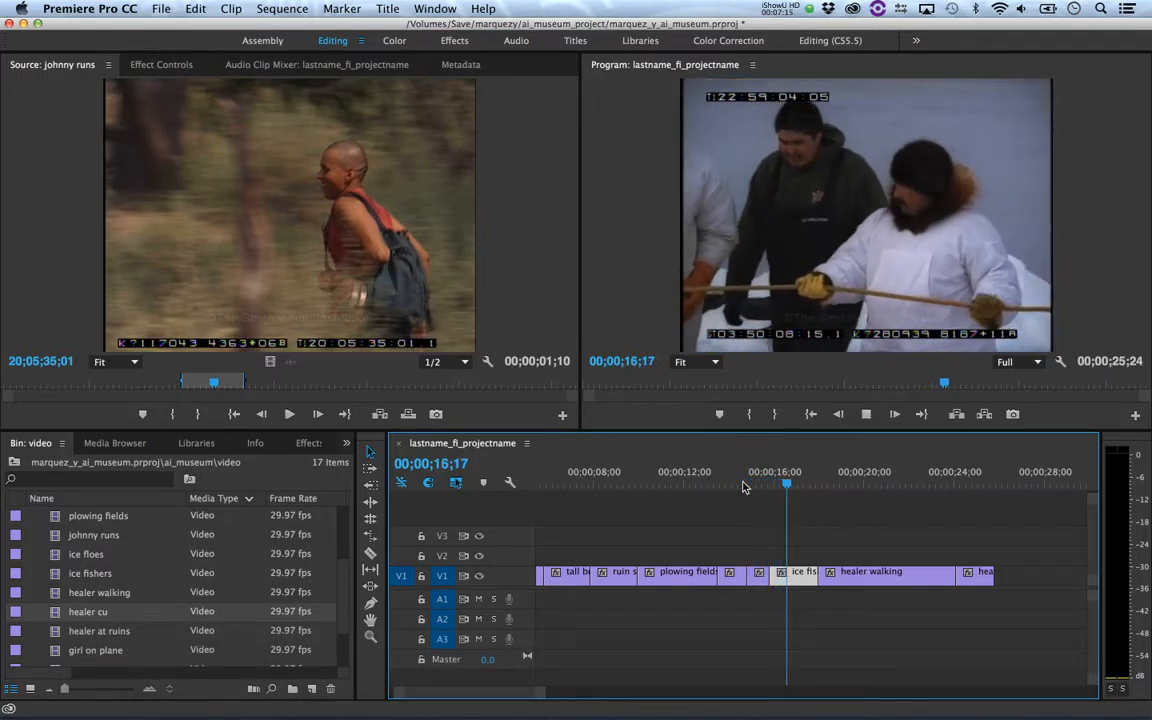
key("space")
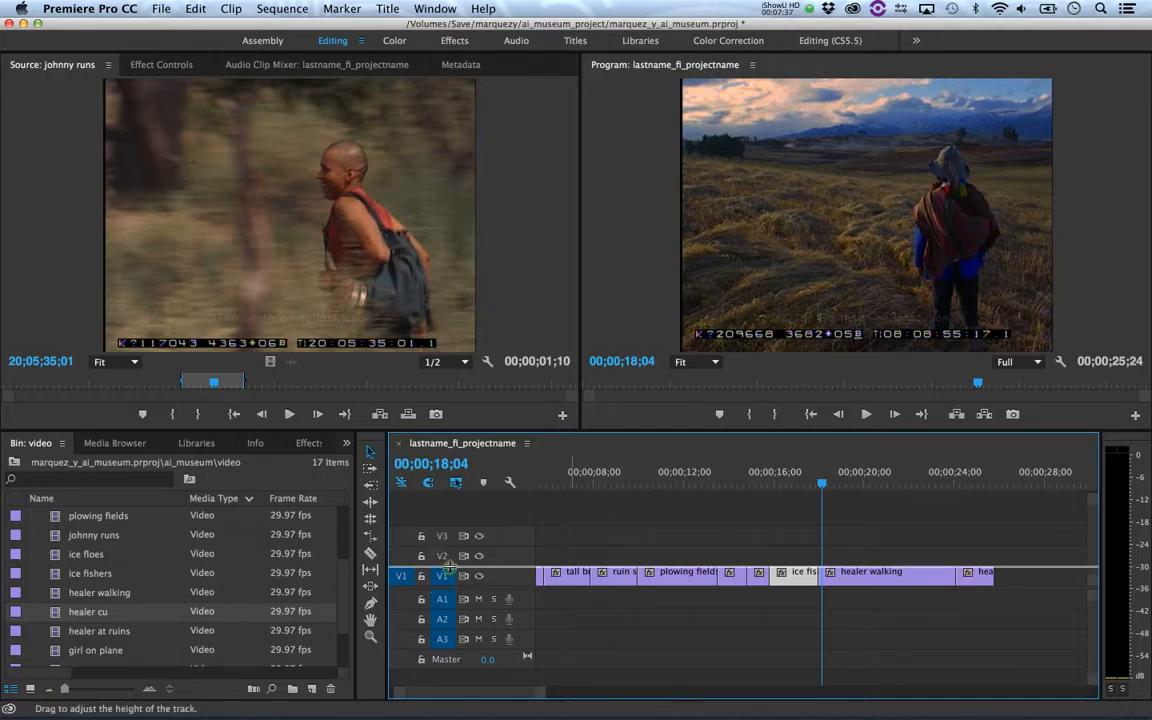
Step: Enlarge the V1 track to show clip thumbnails and scrub through the sequence from its start to 00;00;19;15
left_click_drag(451, 549, 451, 543)
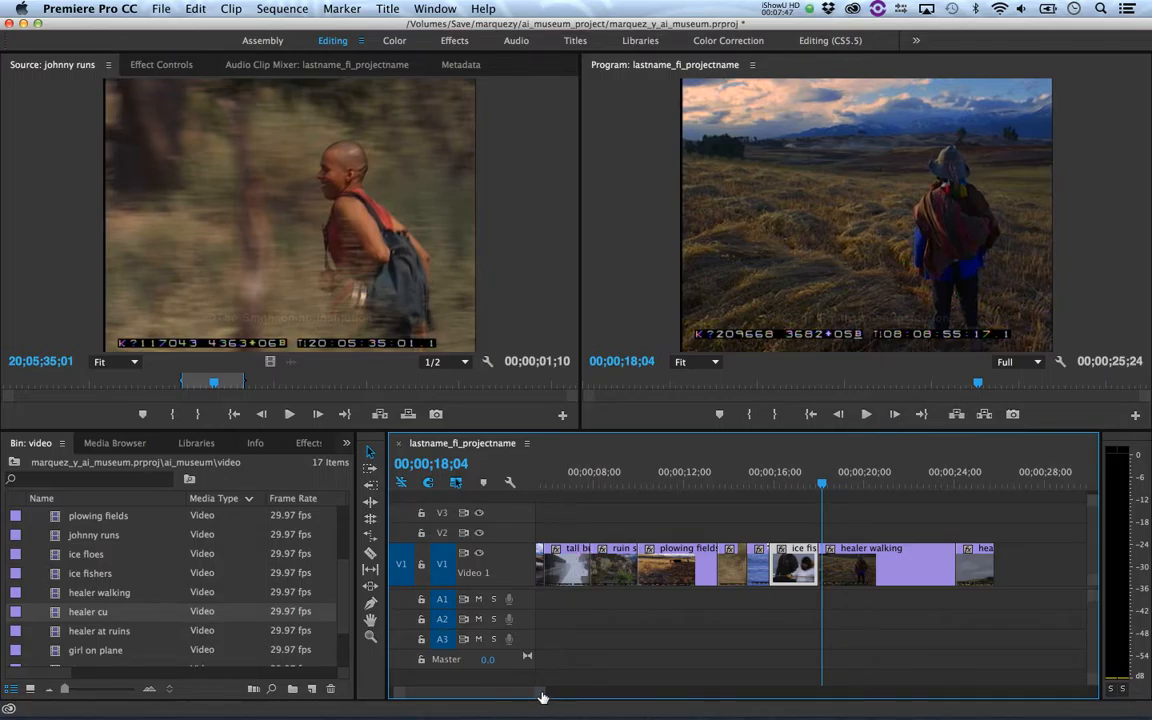
key("minus")
key("minus")
key("equal")
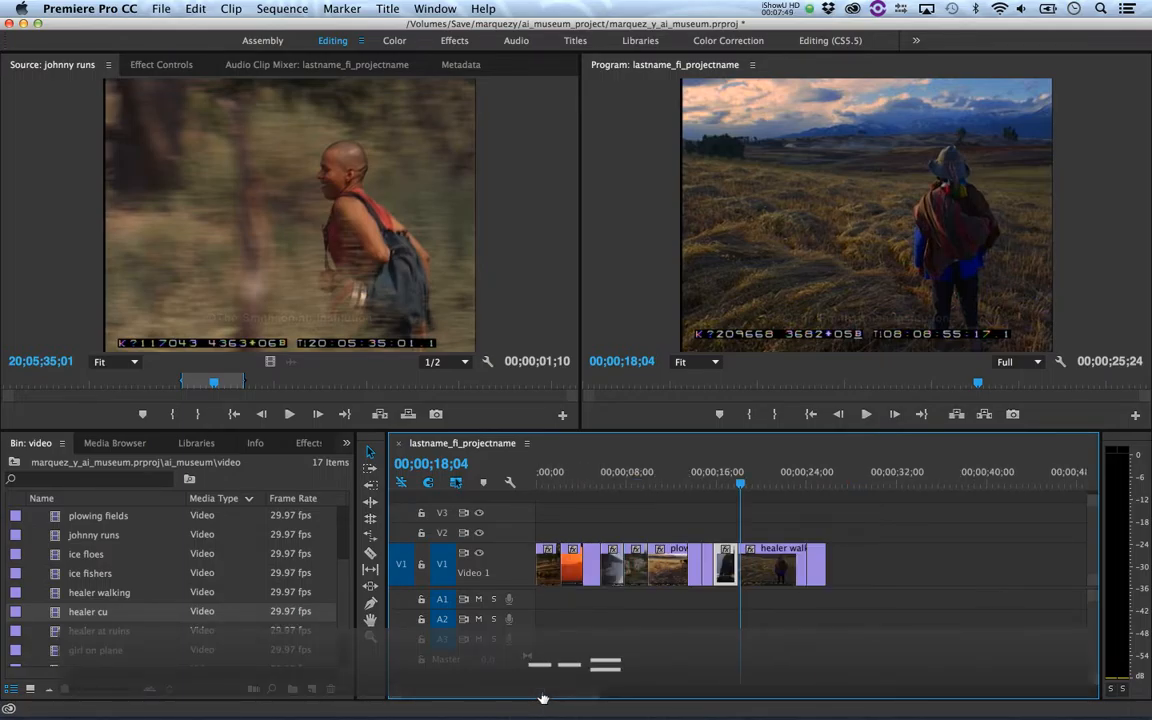
key("backslash")
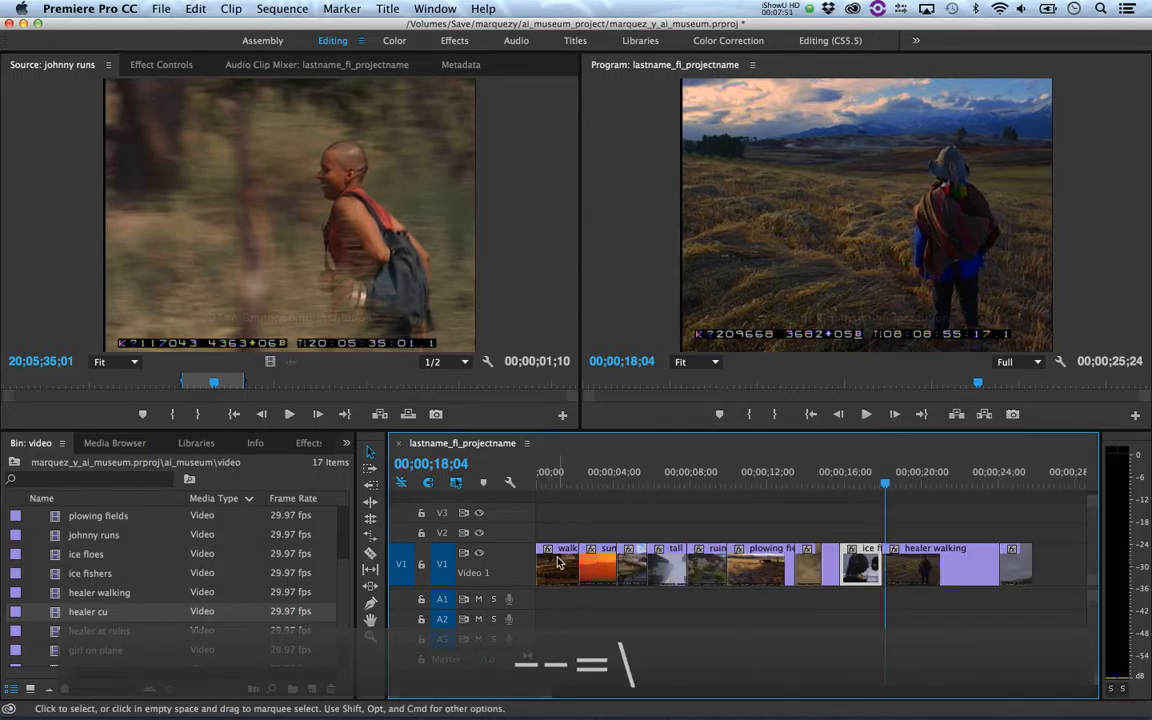
left_click(549, 483)
left_click_drag(549, 483, 911, 516)
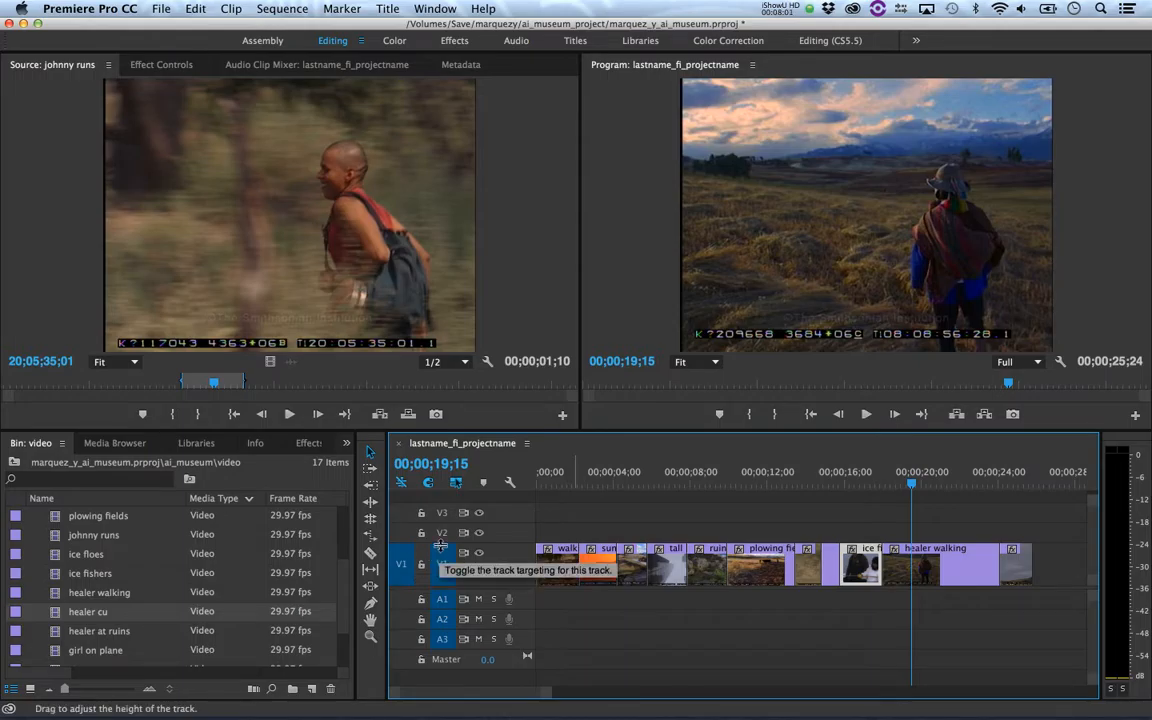
Step: Collapse and re-expand the V1 track, and try enlarging and shrinking the A1 track
double_click(437, 566)
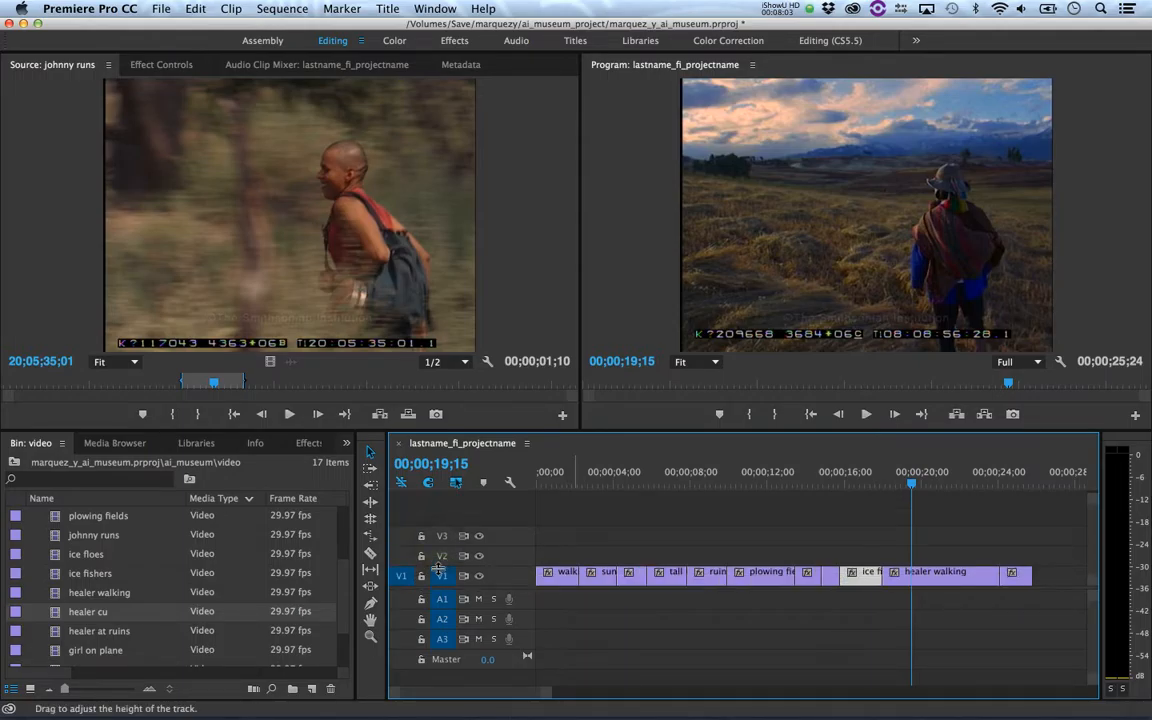
left_click_drag(437, 568, 433, 545)
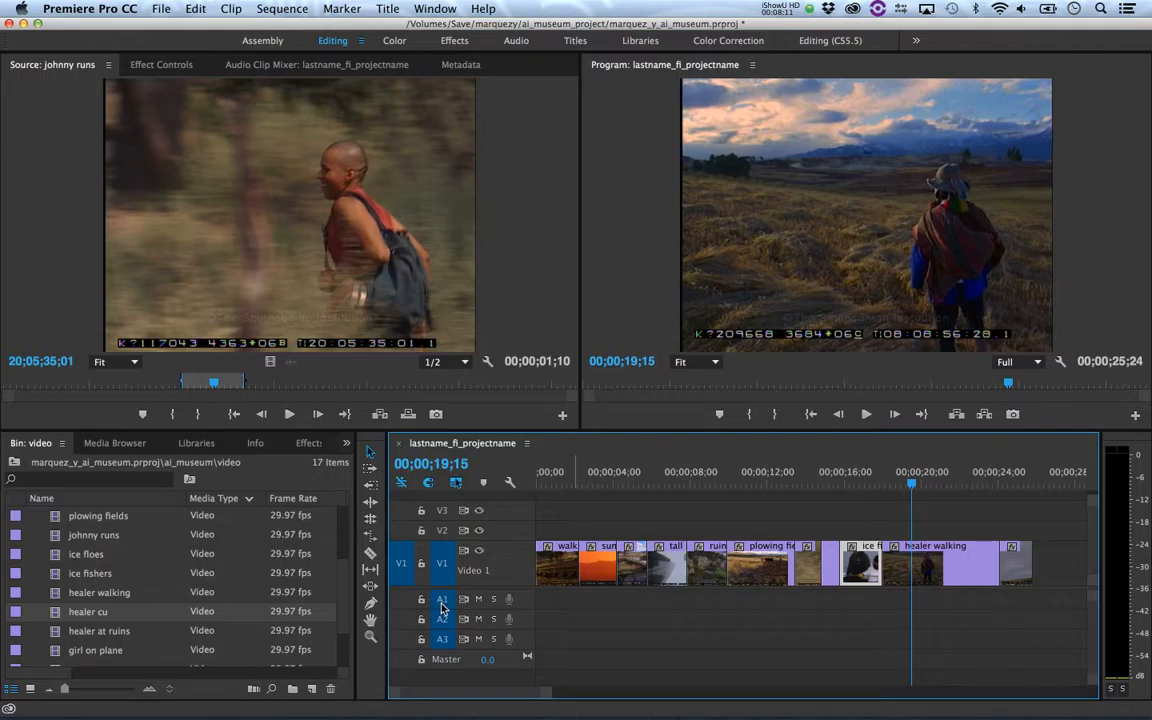
scroll(442, 608, "up", 3)
scroll(443, 608, "down", 3)
scroll(443, 608, "up", 3)
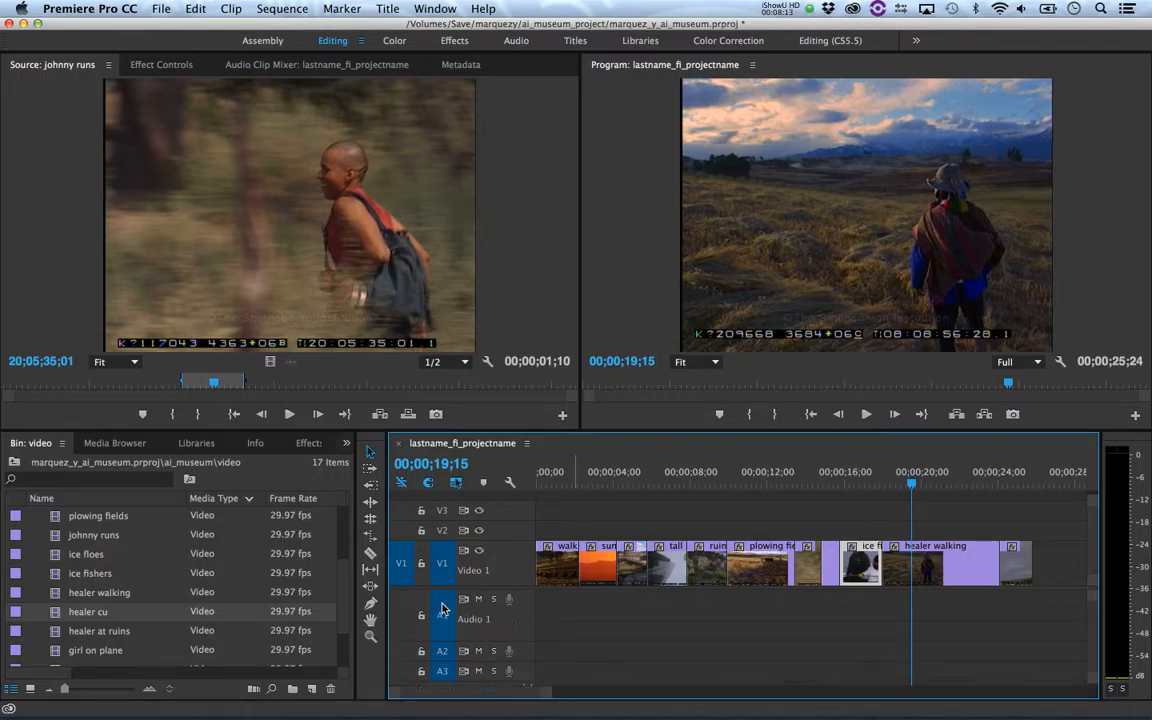
scroll(443, 608, "down", 3)
scroll(443, 608, "up", 3)
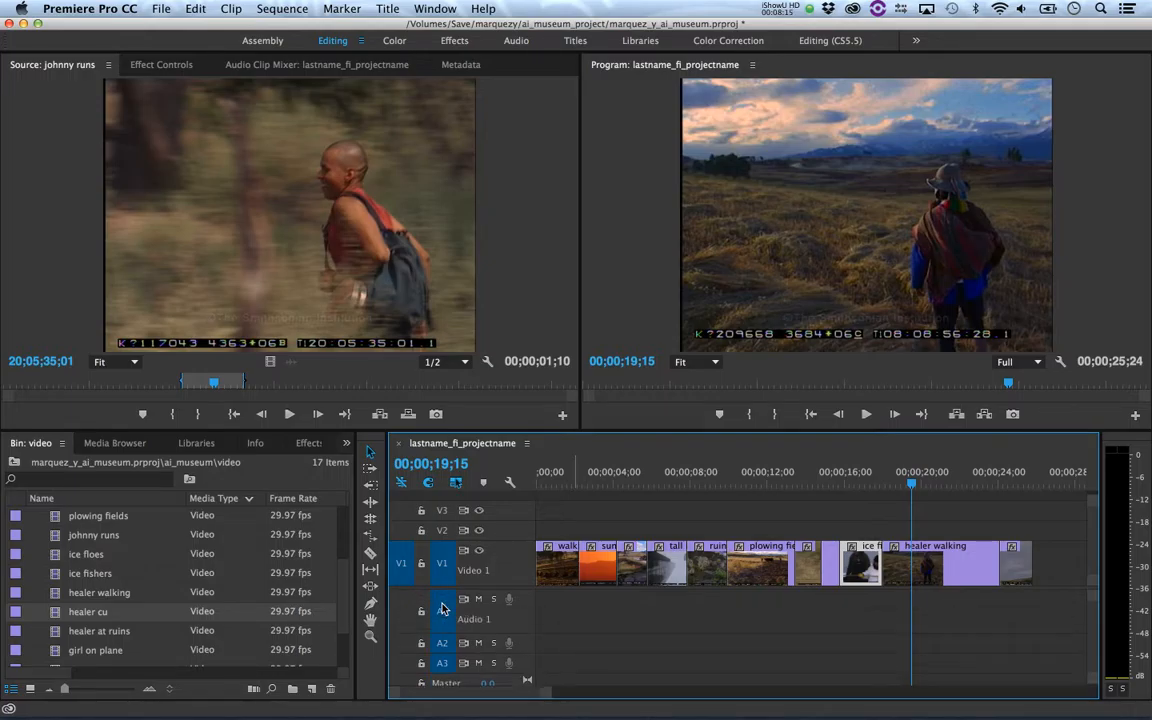
scroll(443, 608, "down", 3)
scroll(445, 565, "up", 3)
scroll(446, 565, "down", 2)
Step: Try several taller and shorter heights for the video tracks V1, V2 and V3
scroll(445, 565, "down", 2)
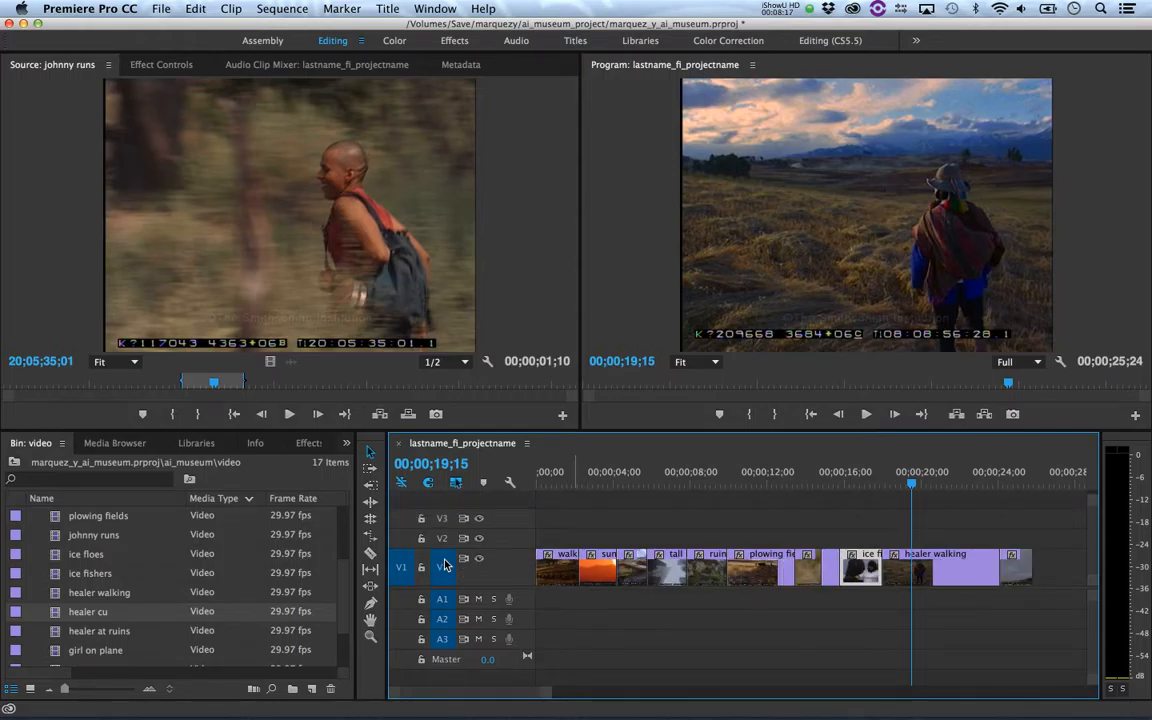
scroll(443, 577, "up", 1)
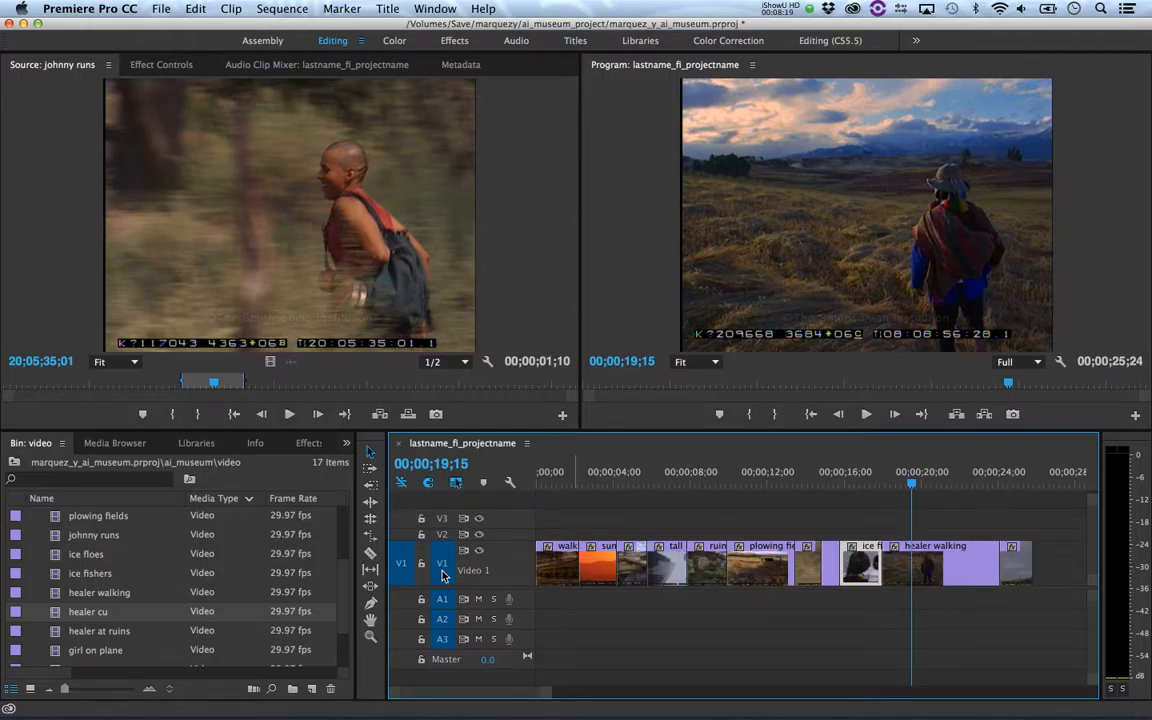
scroll(444, 576, "up", 2)
scroll(444, 576, "down", 3)
scroll(444, 576, "up", 4)
scroll(444, 576, "down", 4)
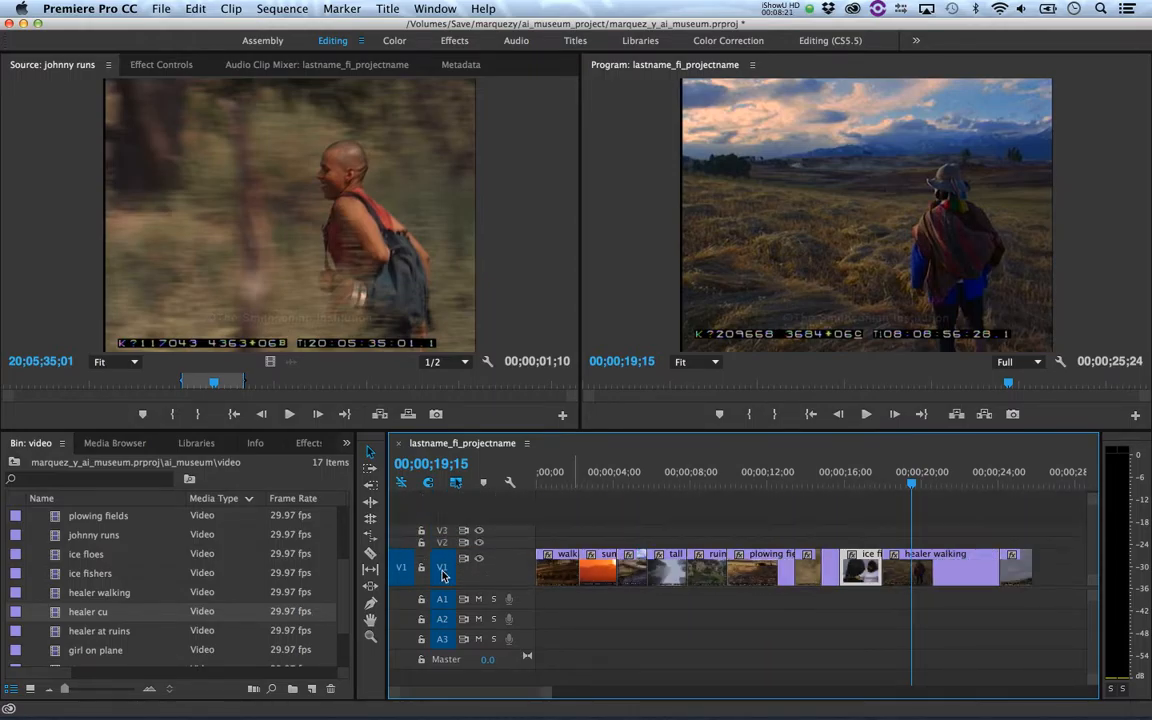
scroll(444, 576, "up", 3)
scroll(444, 576, "down", 3)
scroll(443, 576, "up", 3)
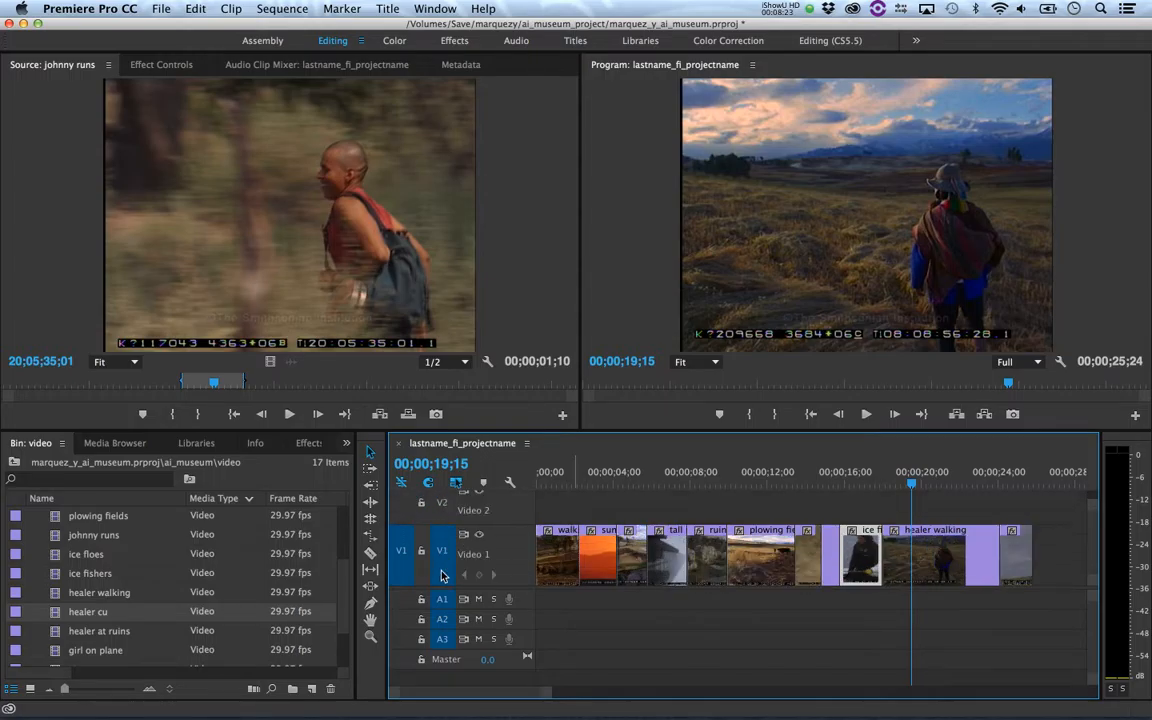
scroll(443, 576, "up", 3)
scroll(443, 575, "down", 4)
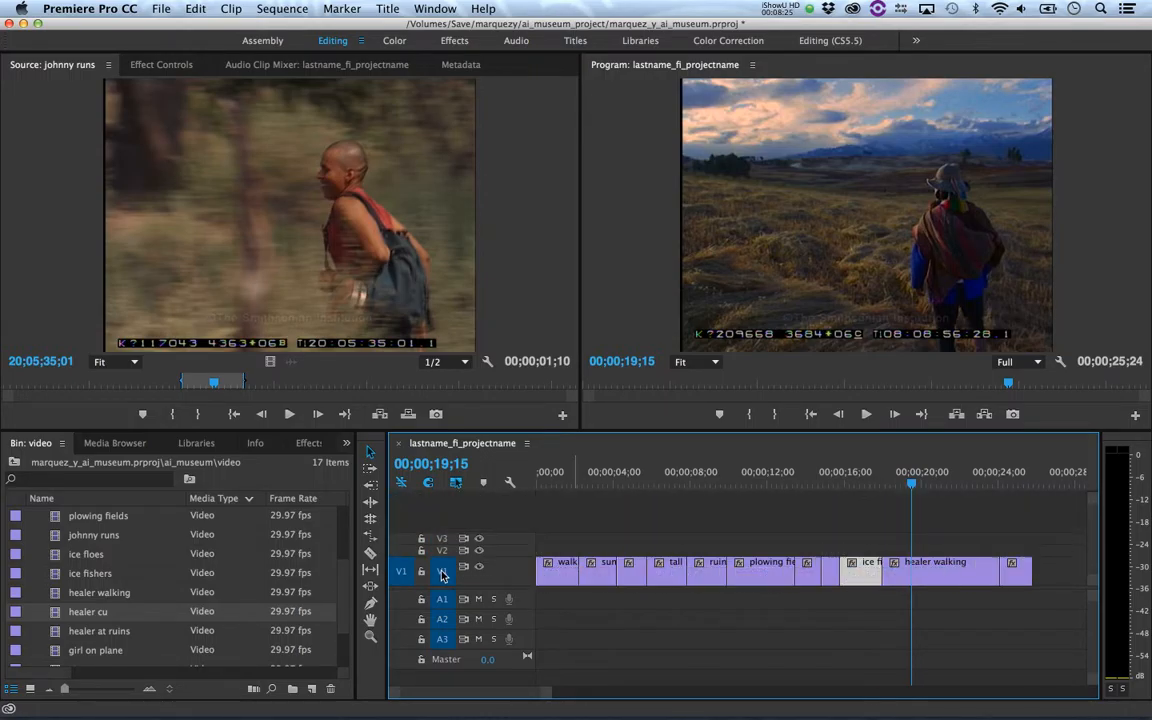
Step: Minimize all tracks in the timeline, save the project and deselect the ice fishers clip
left_click(510, 485)
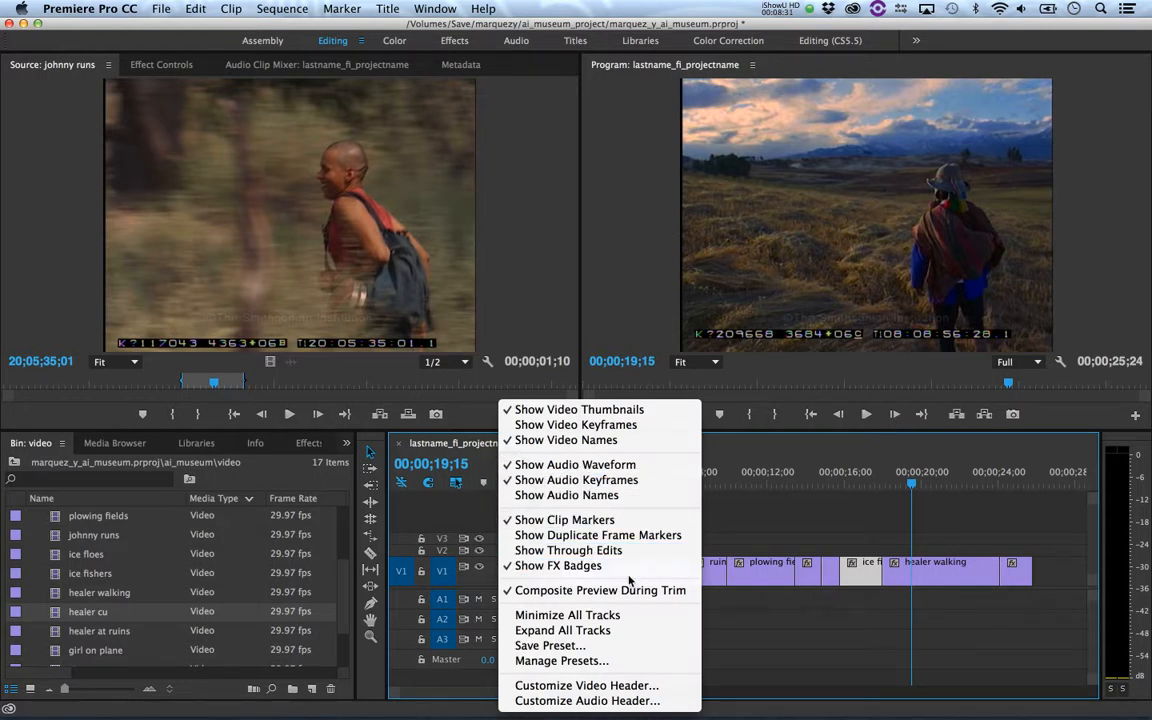
left_click(619, 622)
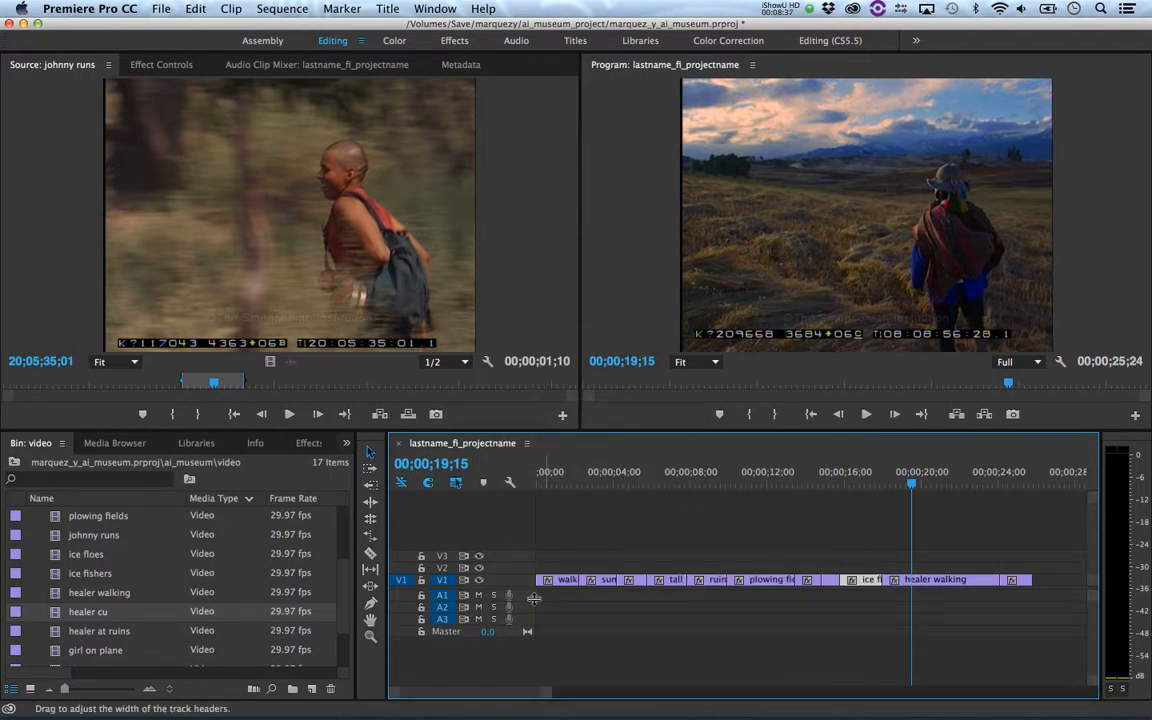
key("super+s")
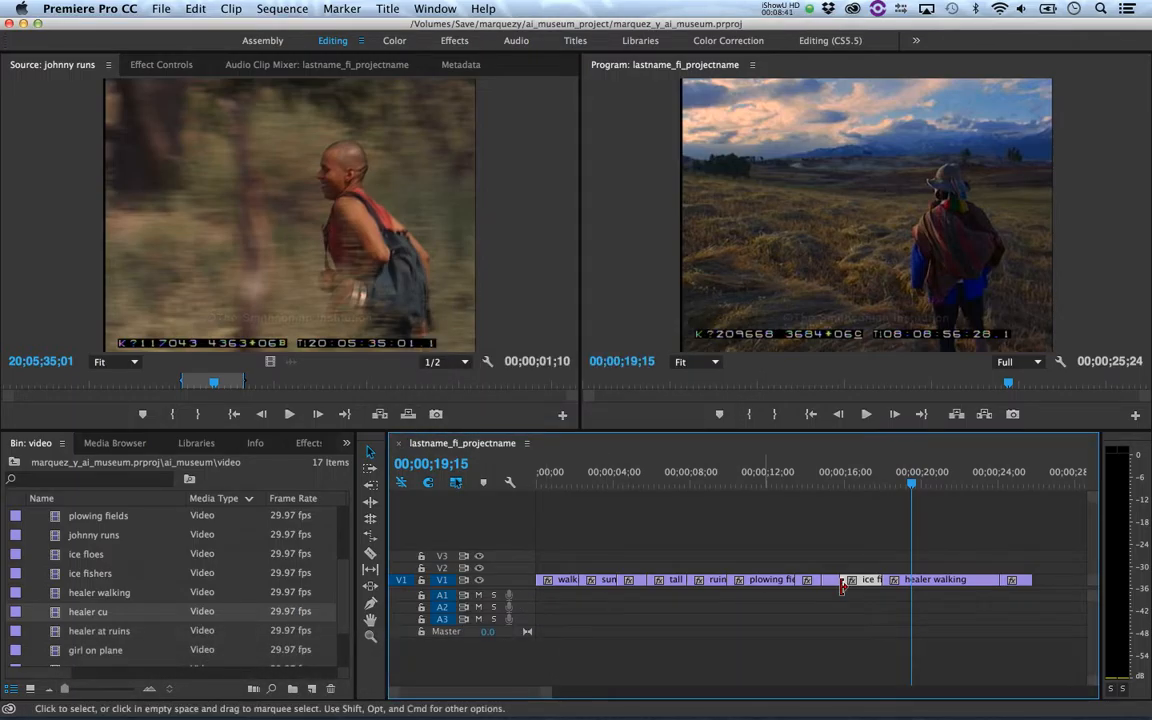
left_click(861, 552)
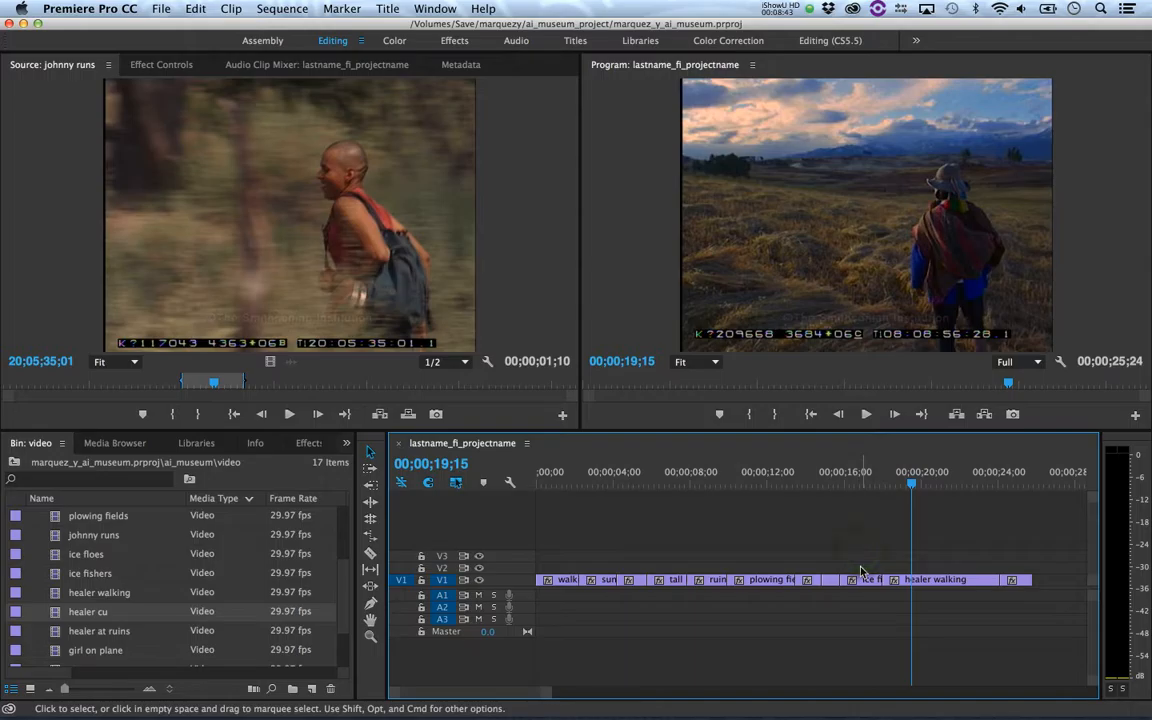